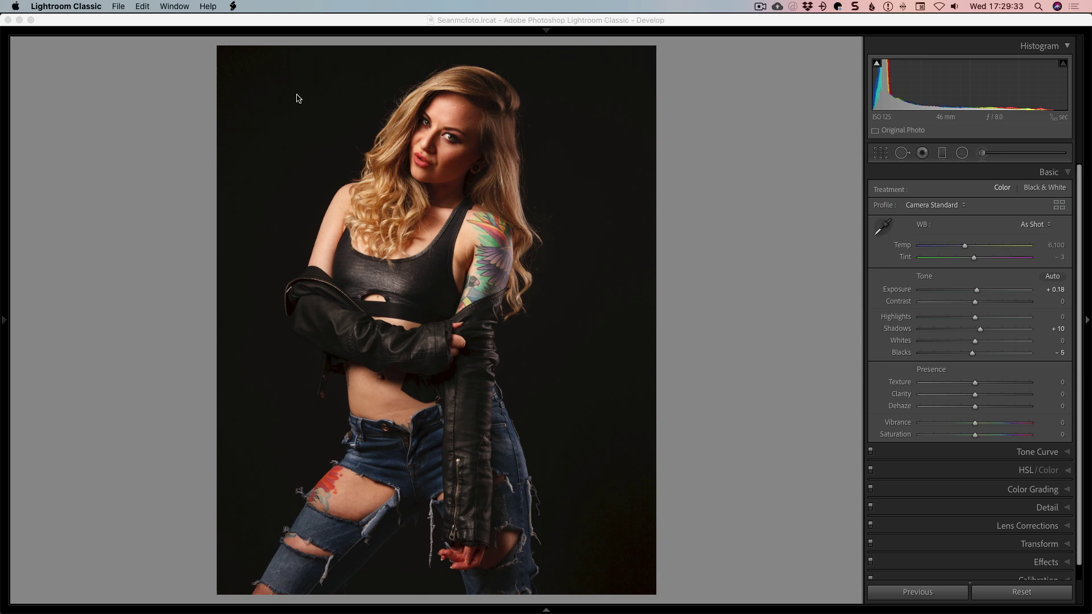
Step: Check Lightroom's Photo > Edit In editor list, then switch to Photoshop 2021 with the portrait open
left_click(169, 141)
left_click(211, 7)
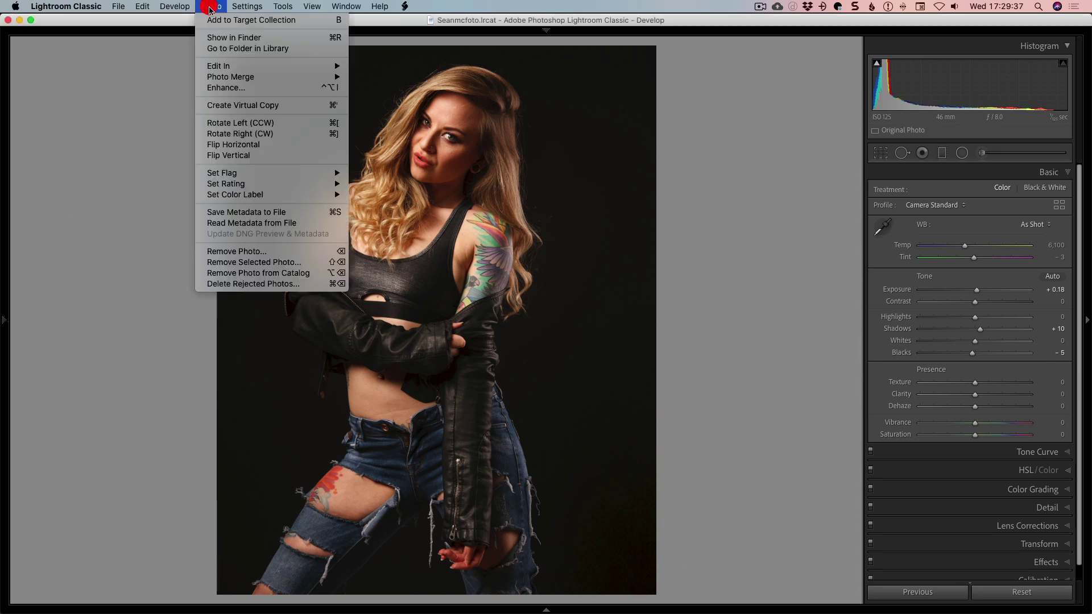
mouse_move(307, 67)
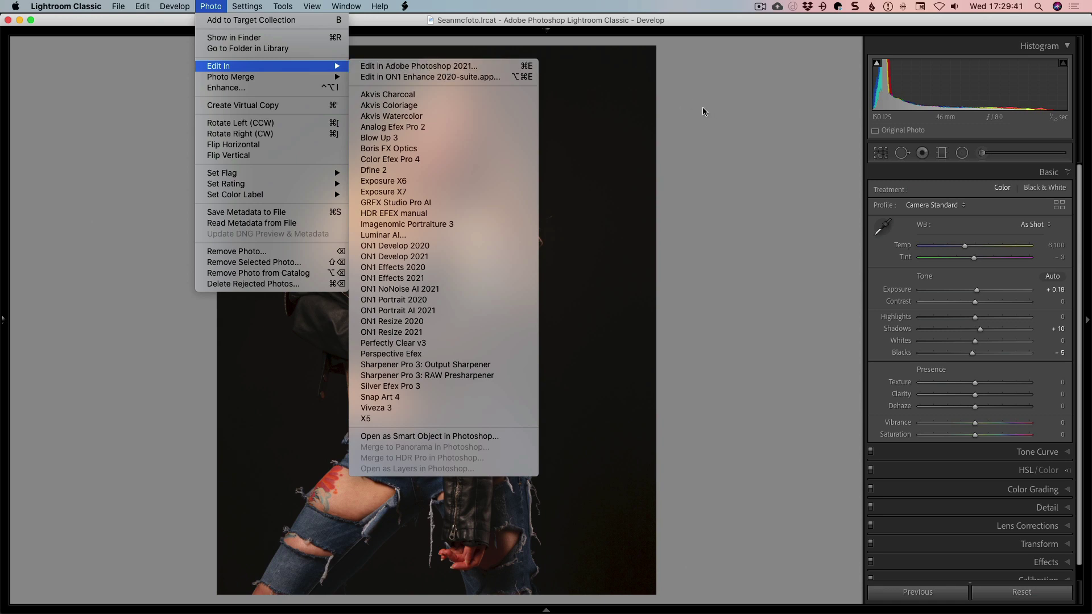
left_click(729, 111)
key("super+Tab")
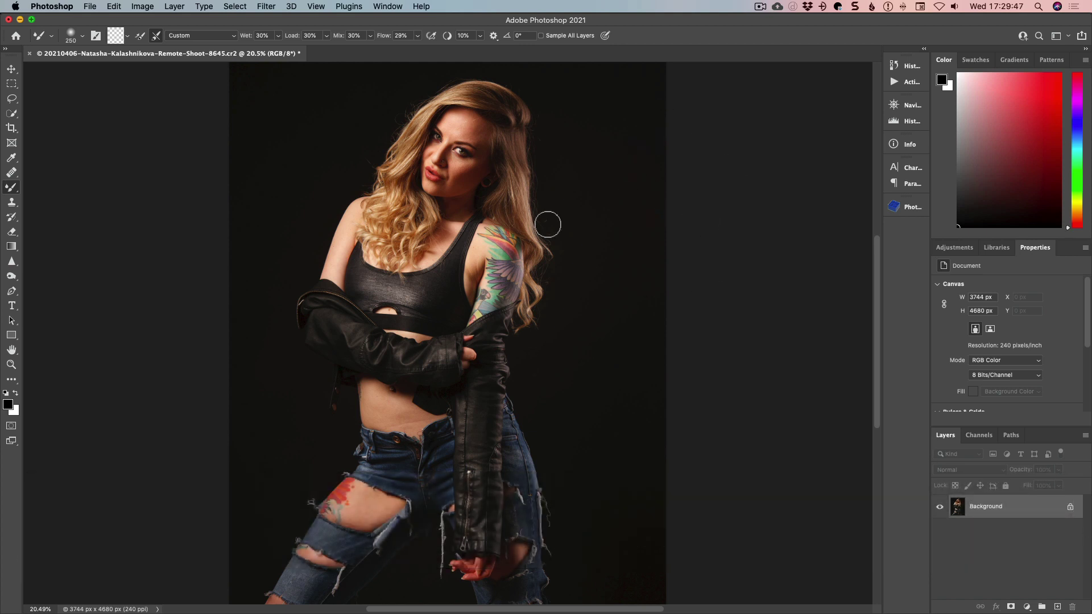
Step: Duplicate the Background layer and convert Background copy into an embedded smart object
left_click(174, 7)
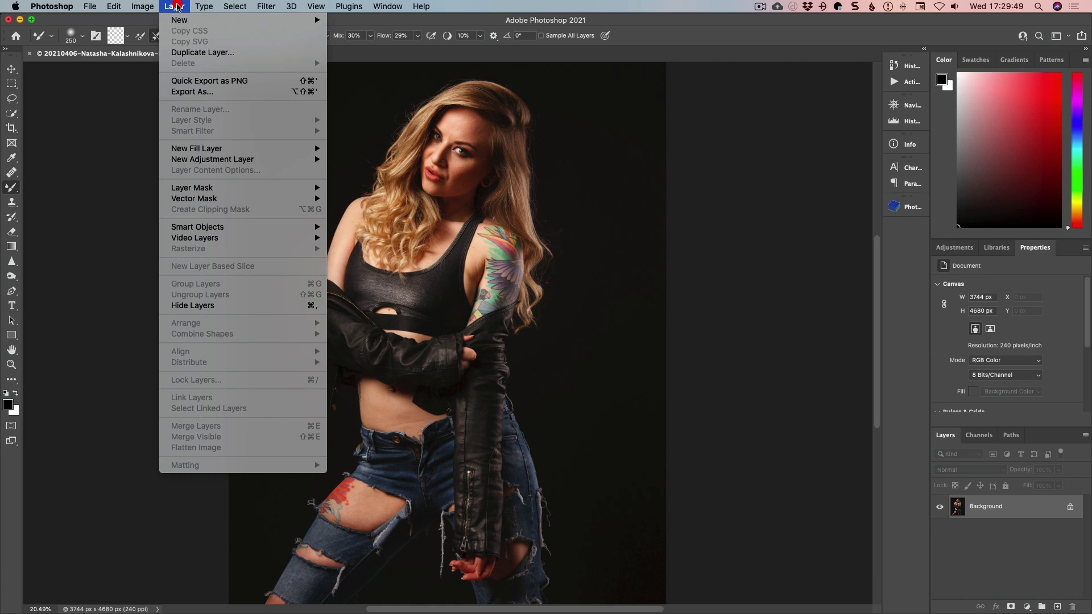
mouse_move(182, 19)
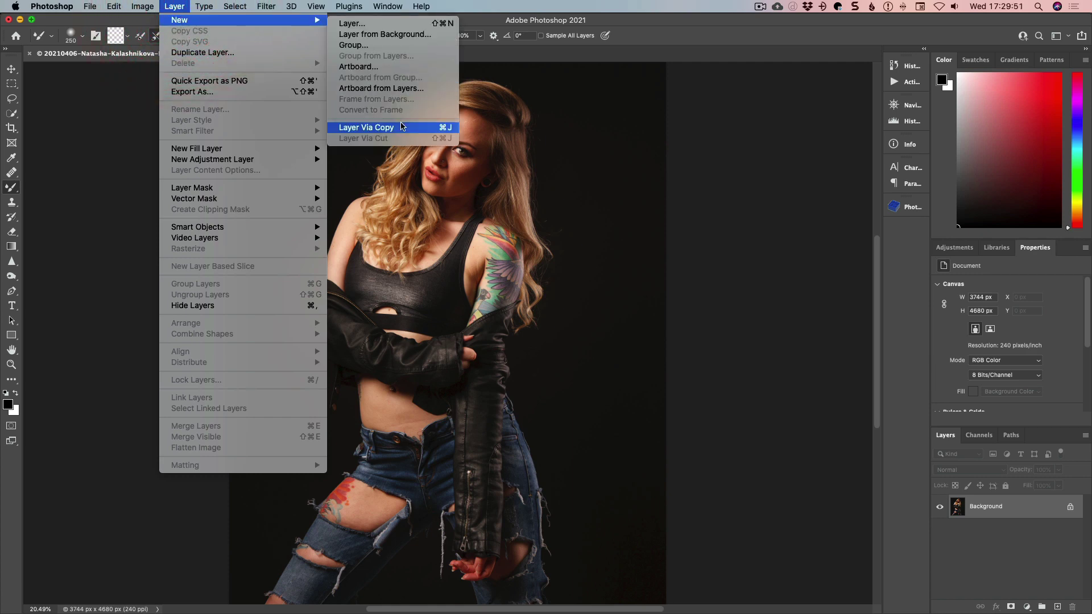
left_click(828, 376)
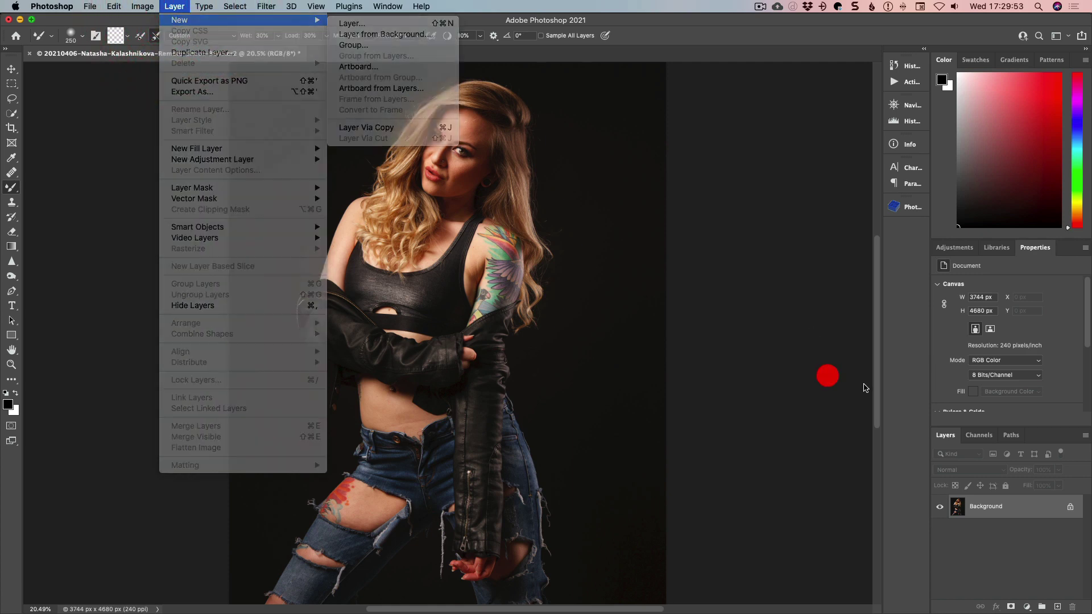
left_click_drag(987, 508, 1058, 606)
right_click(1013, 508)
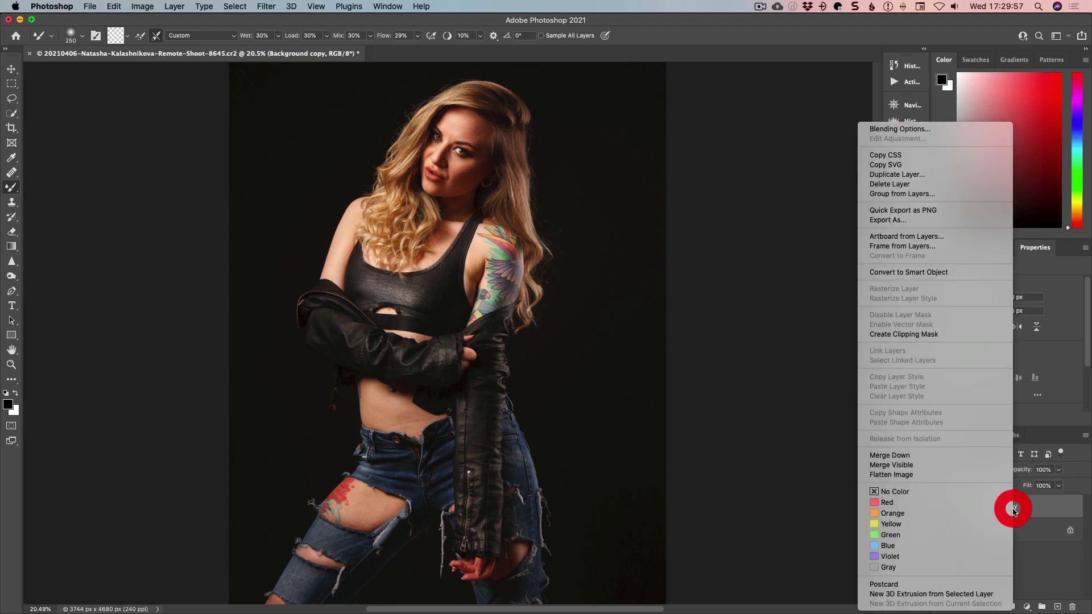
left_click(944, 273)
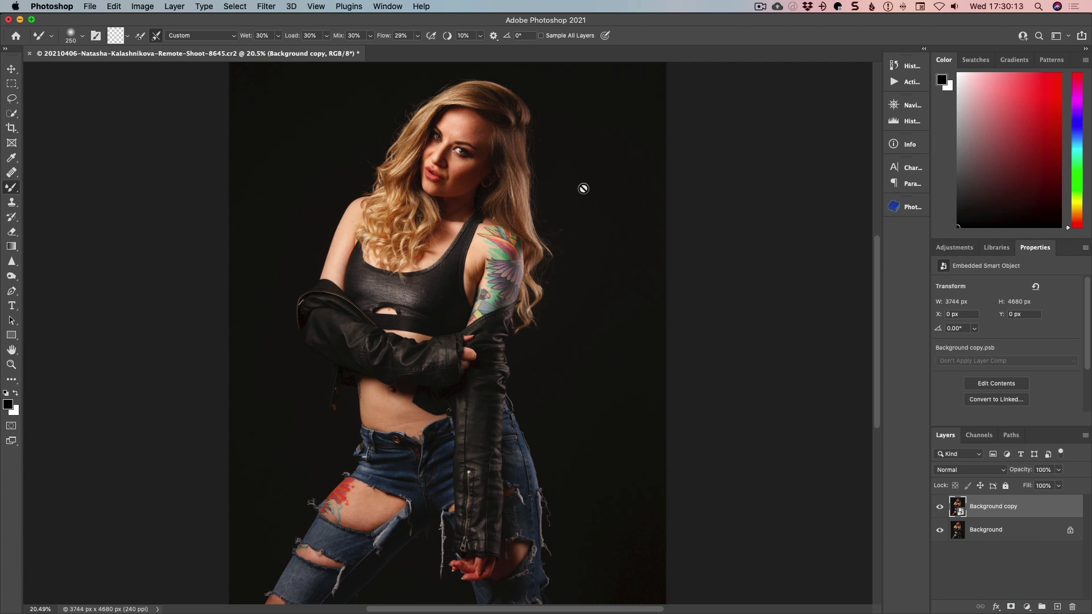
left_click(267, 7)
Step: Launch Boris FX Optics on the smart object and apply the S_LightLeak Default preset
mouse_move(354, 332)
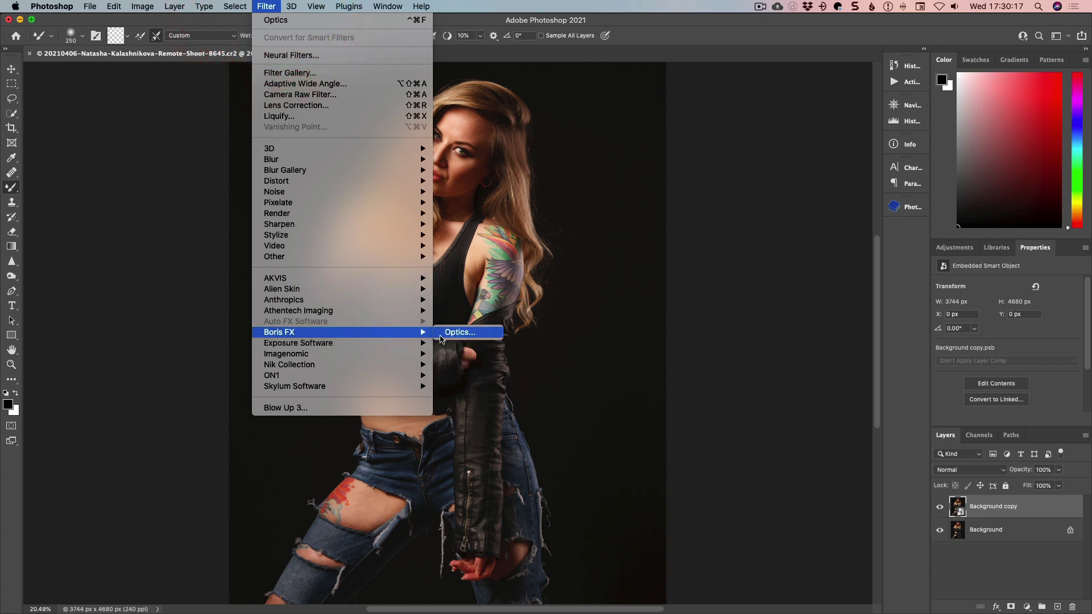
left_click(447, 333)
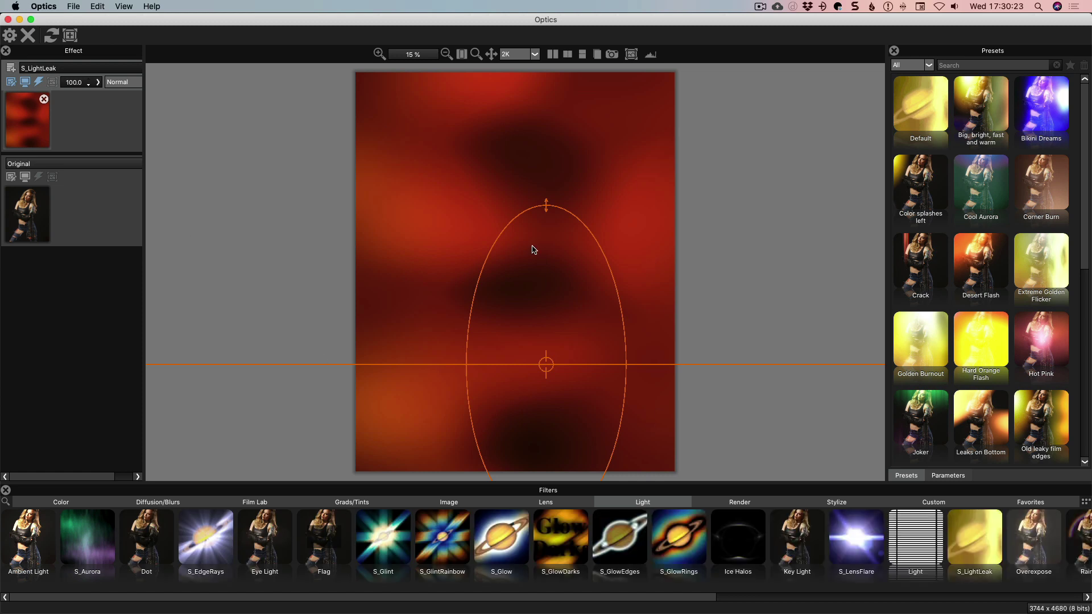
left_click(917, 106)
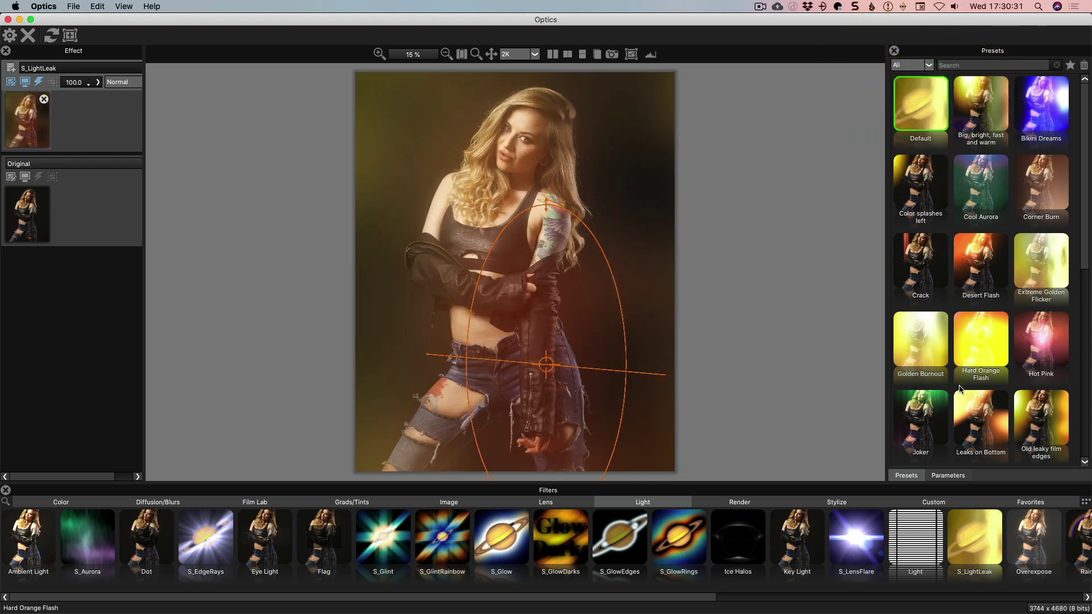
Step: Show the S_LightLeak parameters, collapse Glow and Element1, and keep only Element1 enabled
left_click(933, 474)
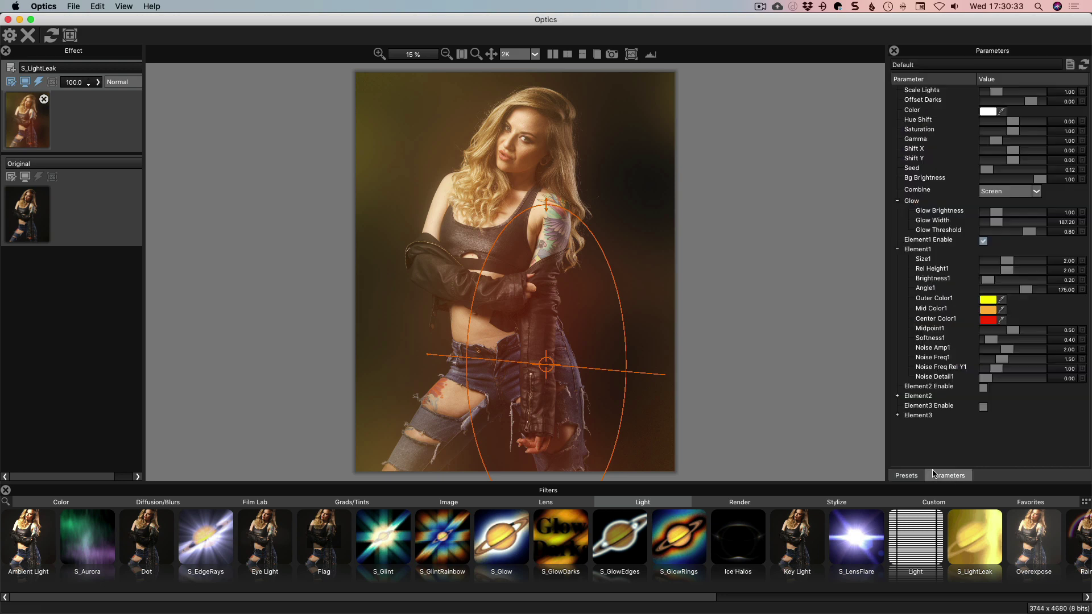
left_click(897, 249)
left_click(896, 201)
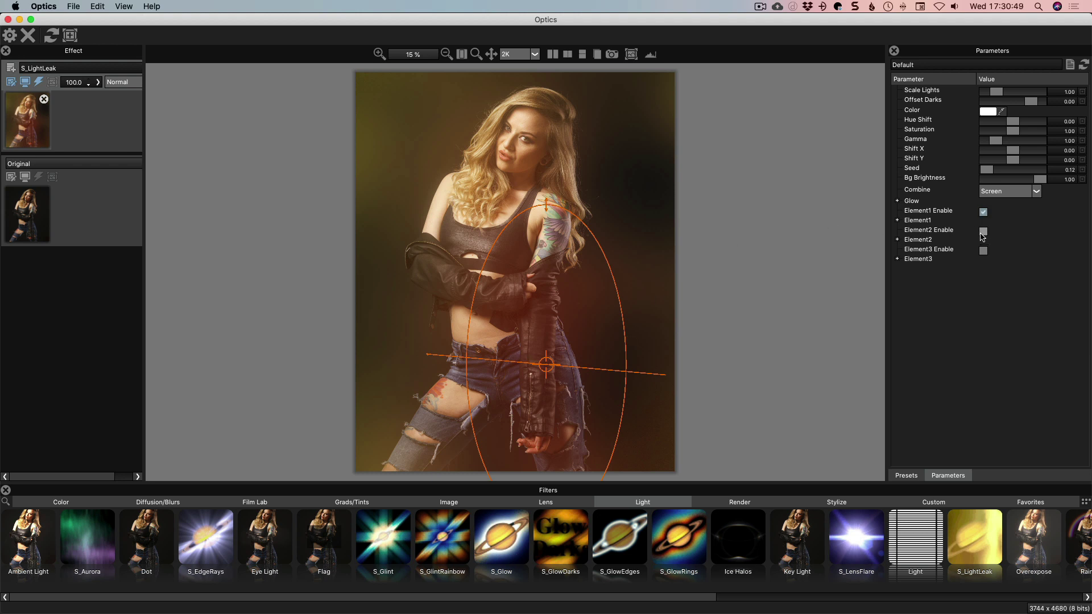
left_click(983, 232)
left_click(983, 250)
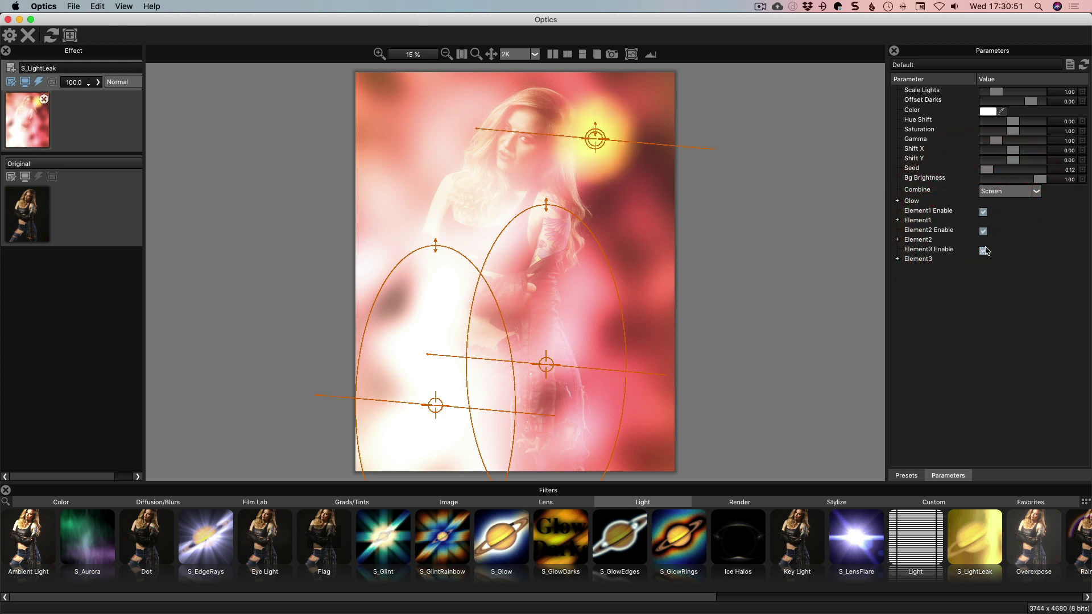
left_click(984, 251)
left_click(983, 231)
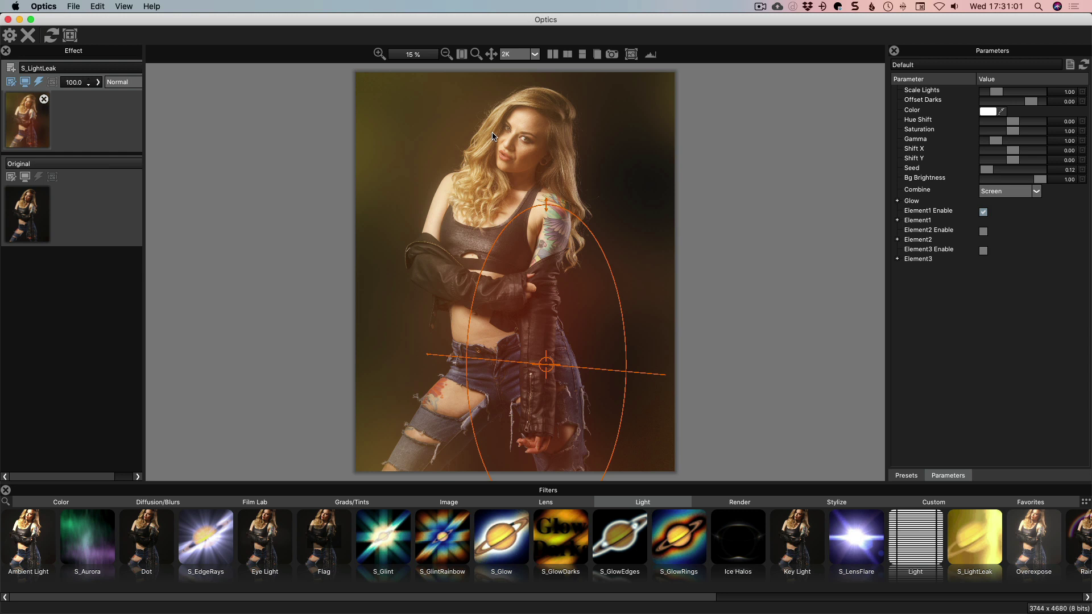
left_click(1036, 191)
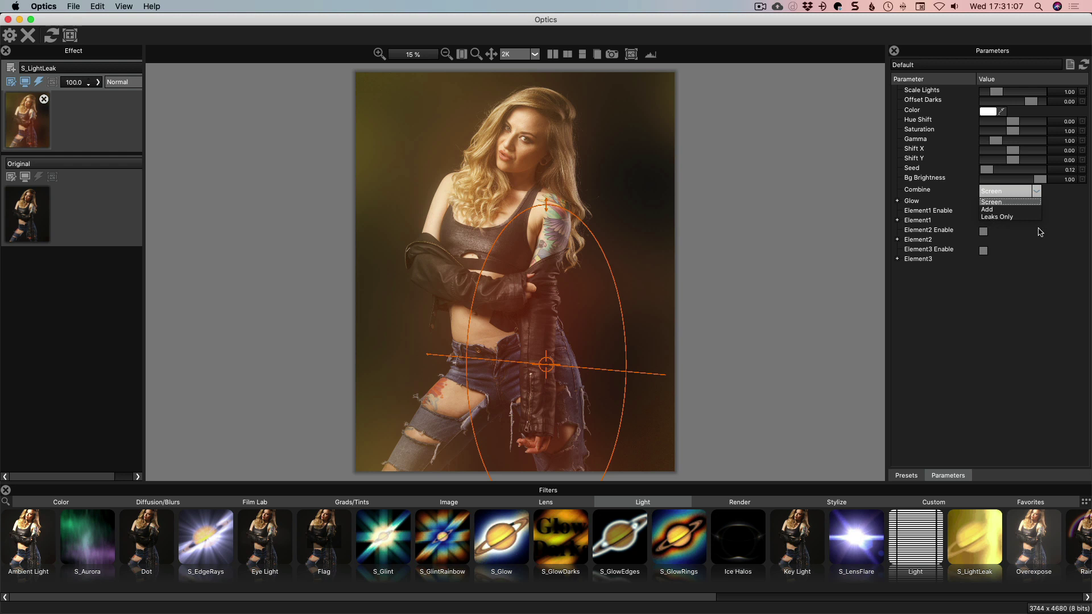
Step: Switch Combine to Leaks Only and try different Seed values before returning Seed to 0.00
left_click(1010, 216)
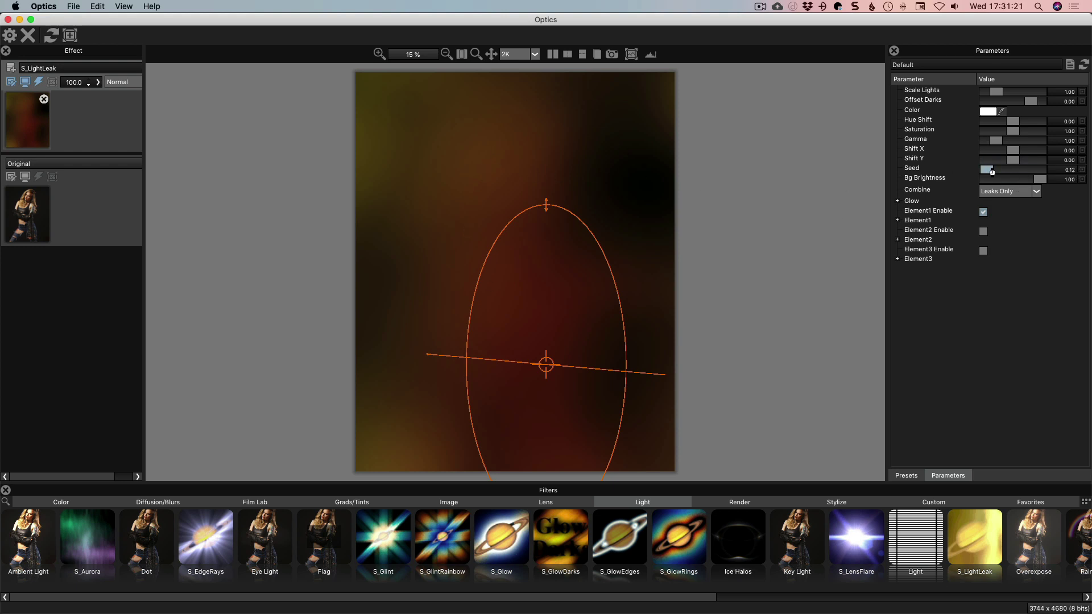
mouse_move(987, 169)
left_mouse_down()
mouse_move(1042, 171)
mouse_move(967, 172)
left_mouse_up()
left_click(988, 169)
Step: Try Add blending and Bg Brightness, return Combine to Screen, and raise Scale Lights to 2.19
left_click(992, 191)
left_click(995, 204)
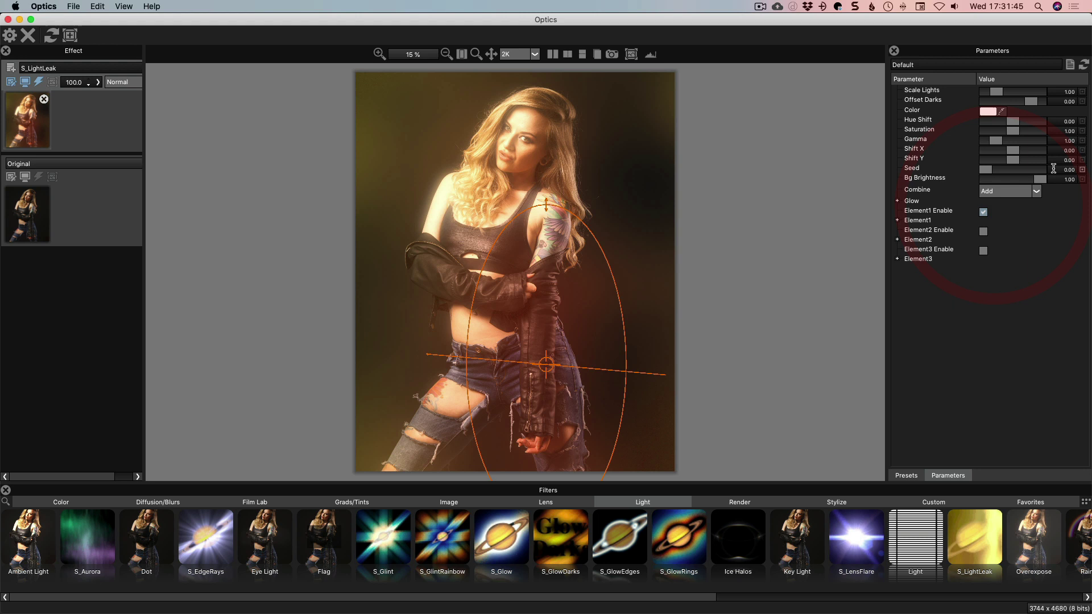
left_click_drag(1044, 181, 1074, 169)
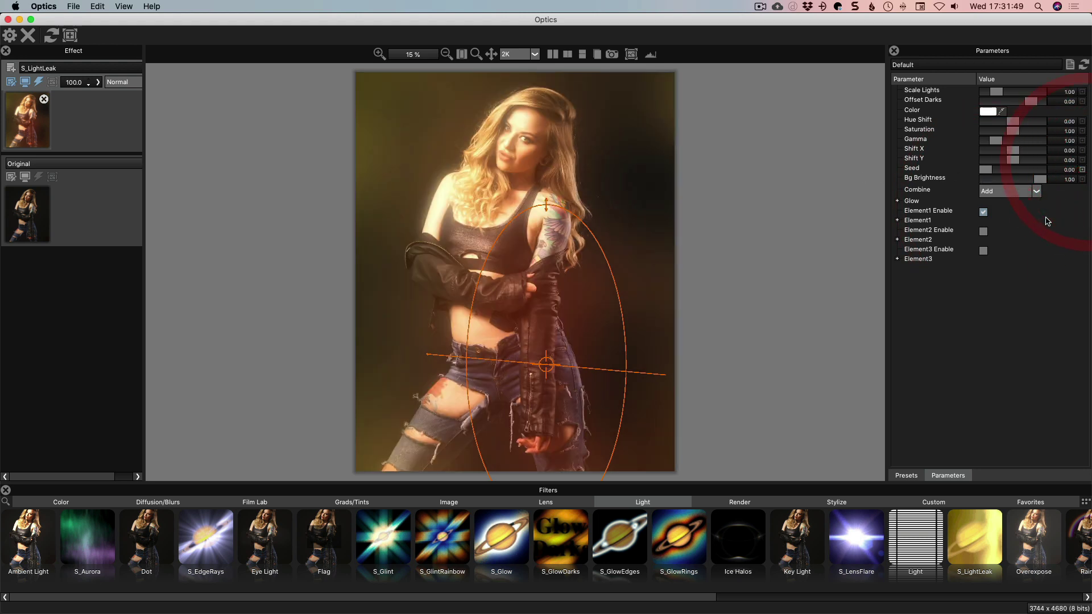
left_click(1037, 191)
left_click(1001, 199)
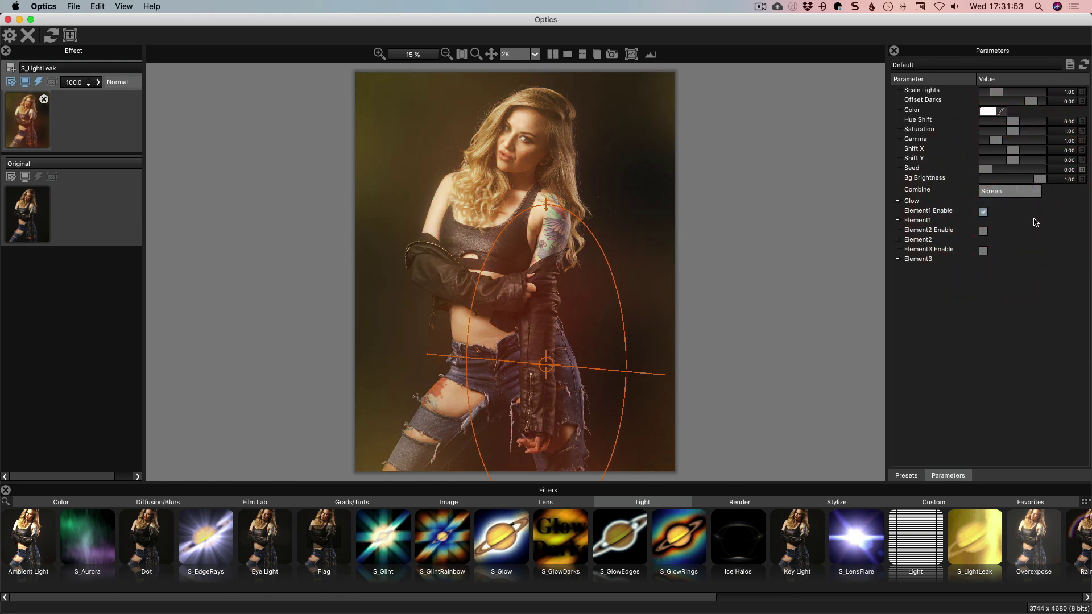
mouse_move(993, 94)
left_mouse_down()
mouse_move(1046, 91)
mouse_move(1011, 92)
left_mouse_up()
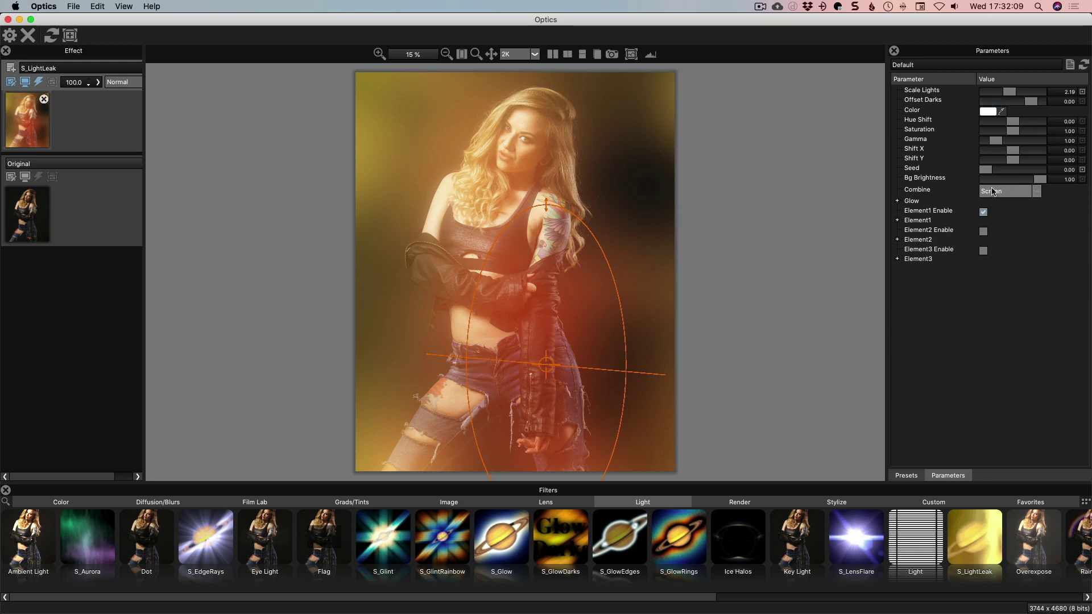
Step: Lower Offset Darks to -0.19 and expand Element1's settings (Size1 2.00, Angle1 175.00)
left_click_drag(1037, 101, 1030, 105)
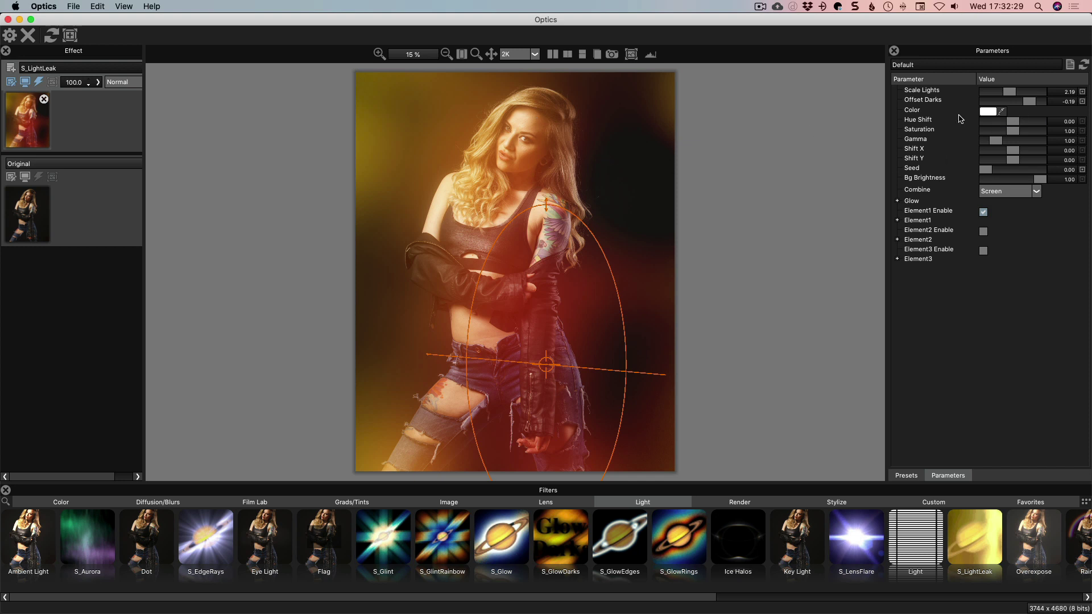
left_click(897, 221)
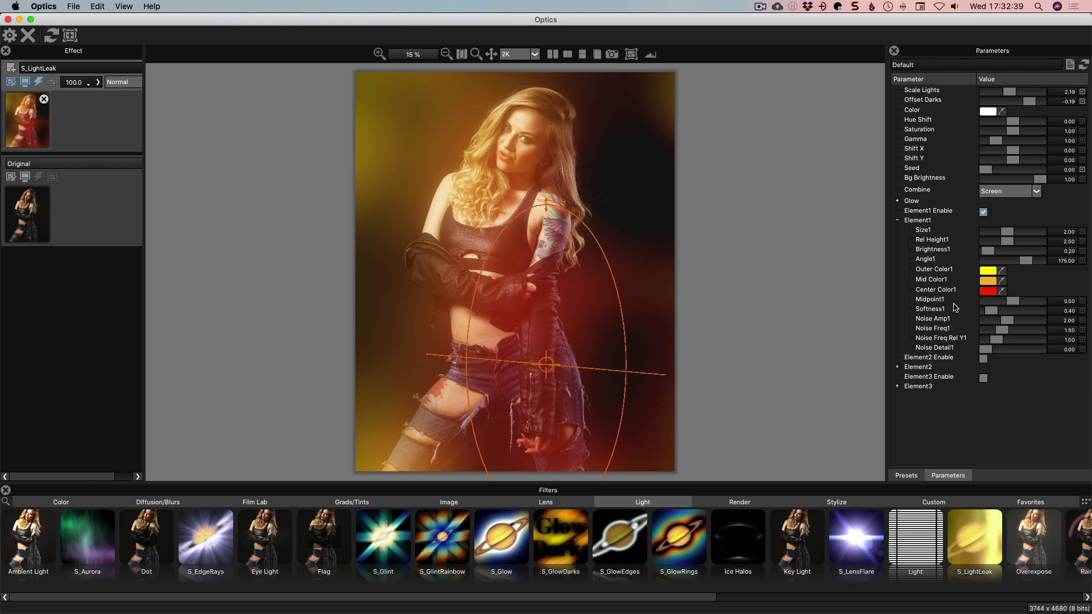
Step: Lower Midpoint1 slightly and raise Hue Shift to 0.21 so the leak glows green
mouse_move(1013, 301)
left_mouse_down()
mouse_move(989, 306)
mouse_move(1028, 304)
mouse_move(982, 305)
mouse_move(1030, 305)
mouse_move(995, 304)
mouse_move(1010, 303)
left_mouse_up()
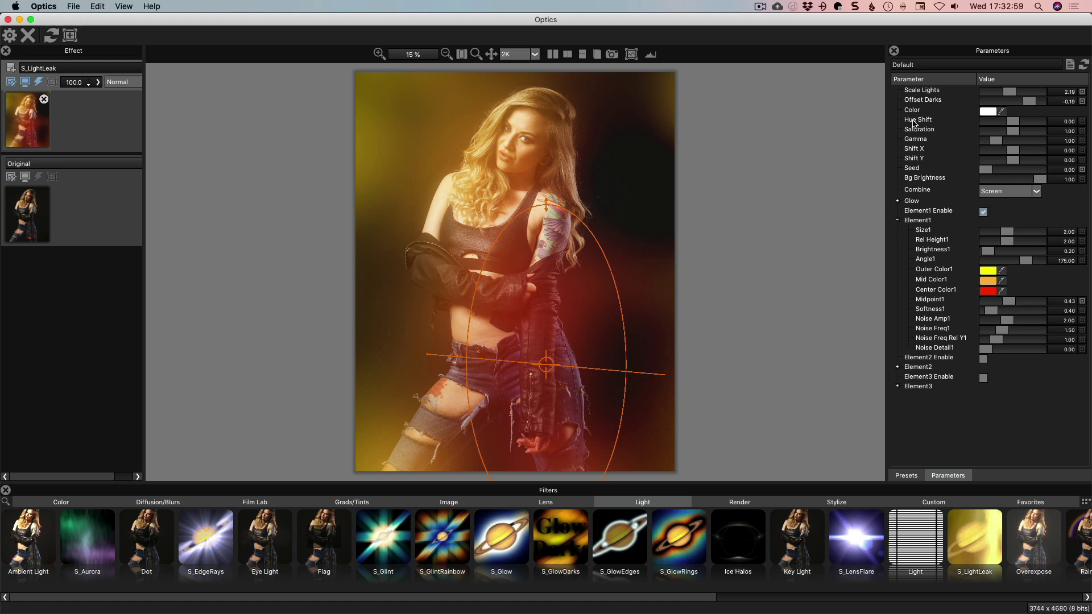
mouse_move(1013, 121)
left_mouse_down()
mouse_move(996, 128)
mouse_move(1040, 126)
mouse_move(1017, 126)
left_mouse_up()
Step: Set Center Color1 to purple and shift the hue toward purple
left_click(989, 290)
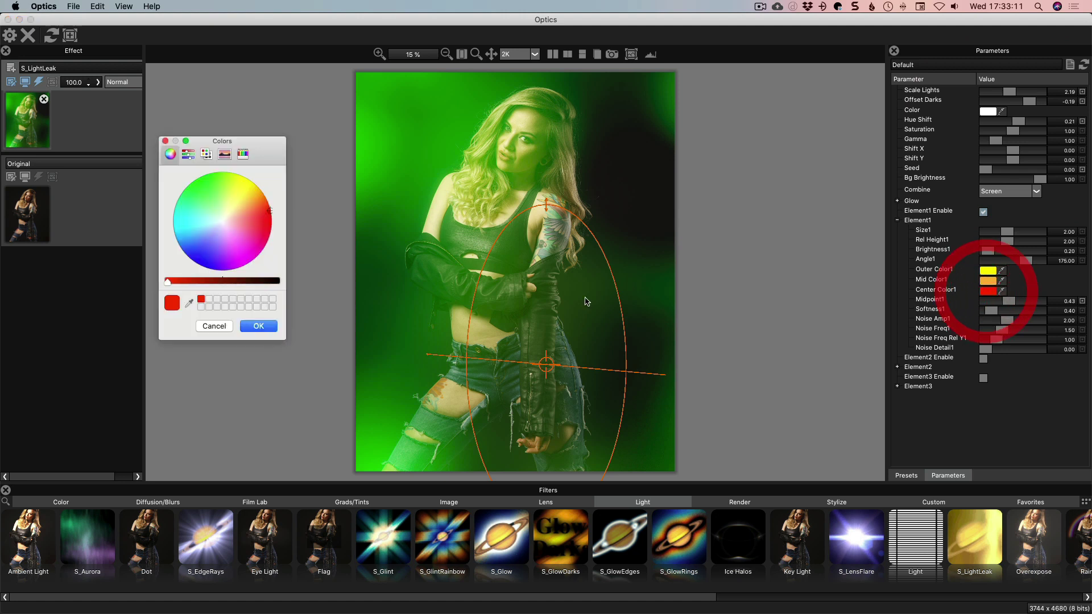
left_click_drag(268, 214, 221, 243)
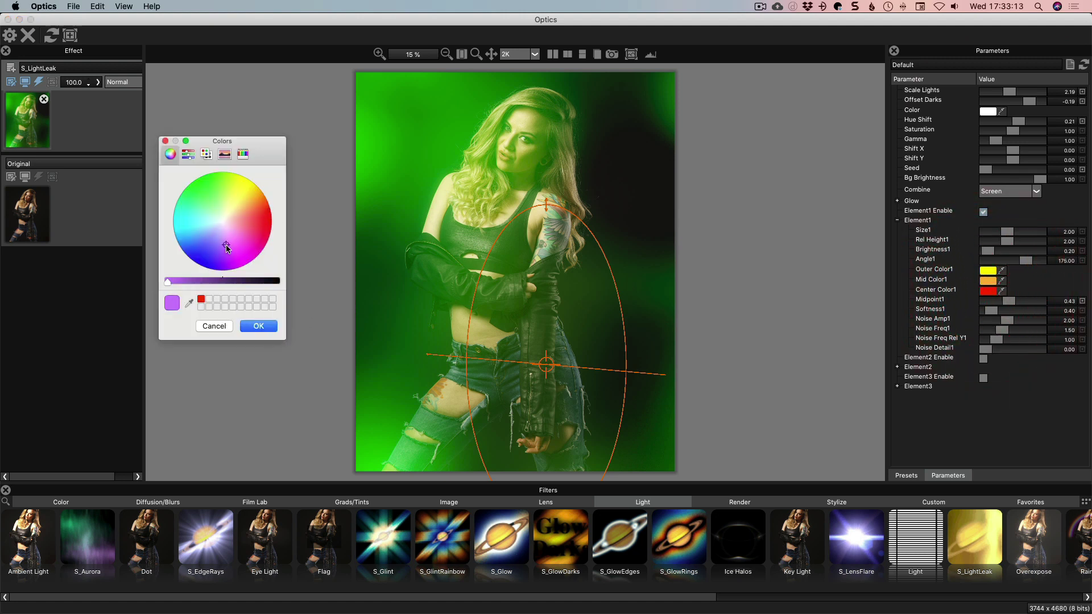
left_click(217, 244)
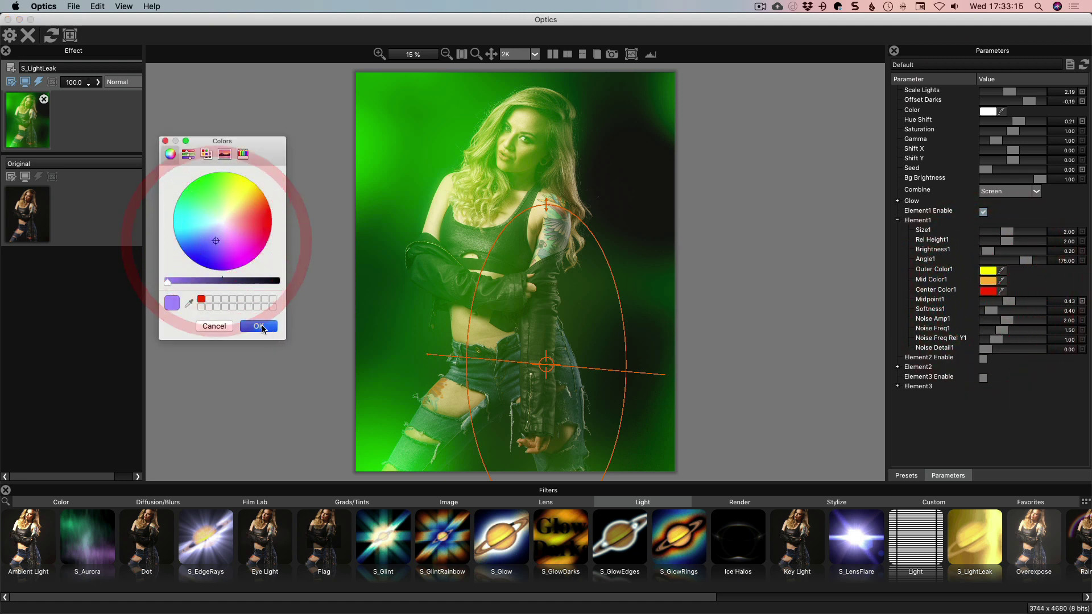
left_click(258, 326)
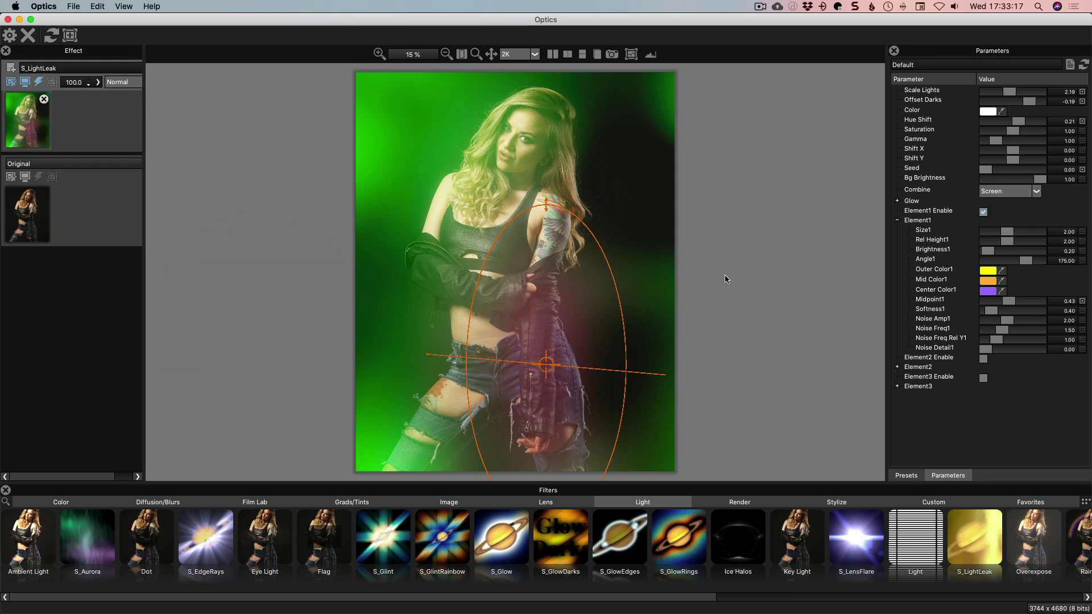
mouse_move(1015, 122)
left_mouse_down()
mouse_move(998, 132)
mouse_move(1032, 124)
left_mouse_up()
Step: Set Center Color1 back to the saved red and drag Hue Shift to -1.00
left_click(990, 290)
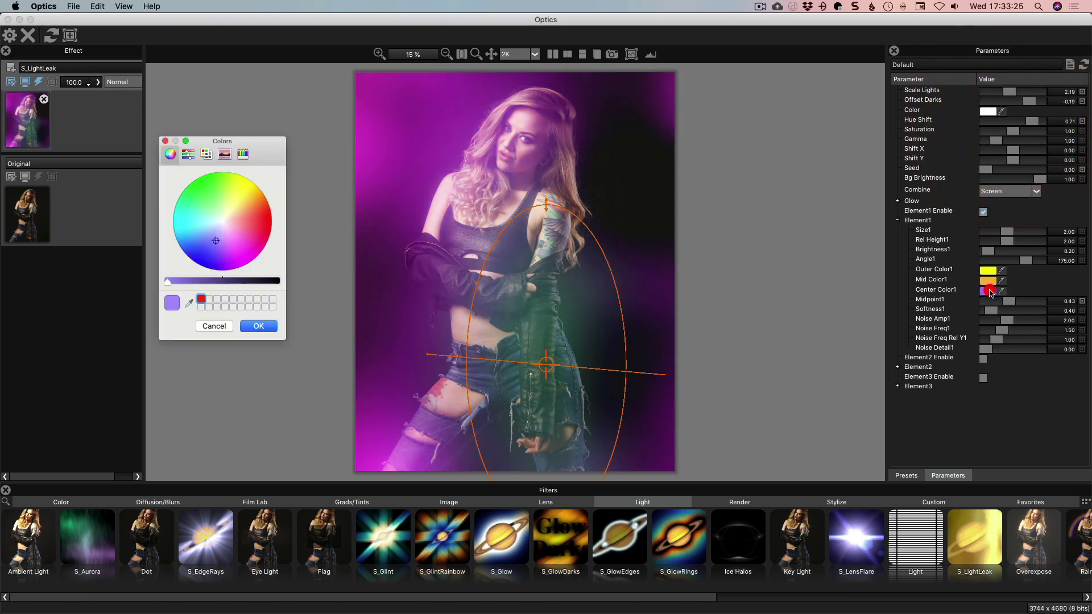
left_click(201, 300)
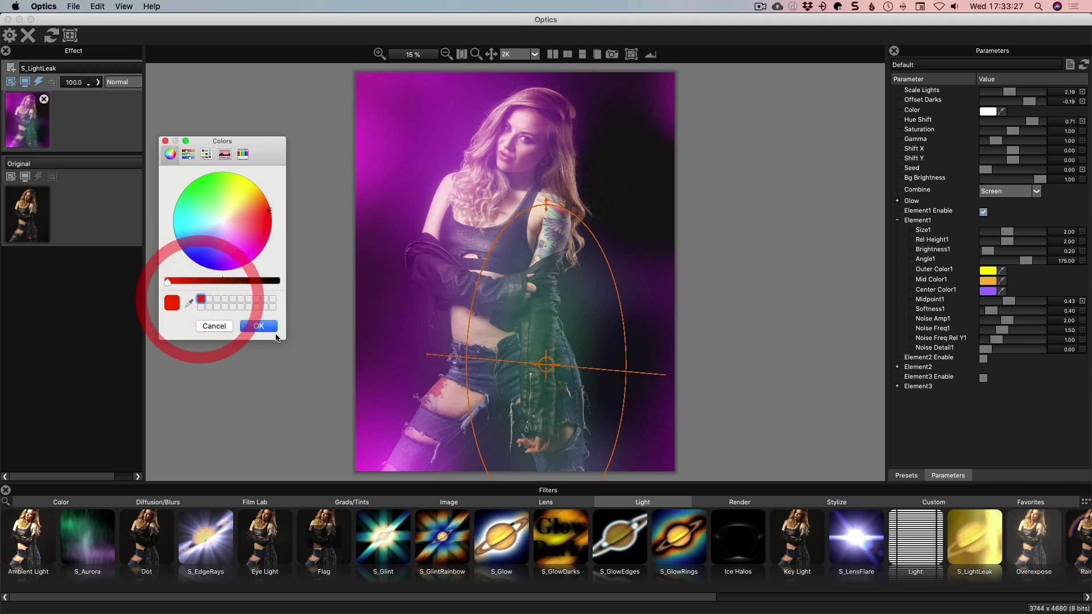
left_click(259, 325)
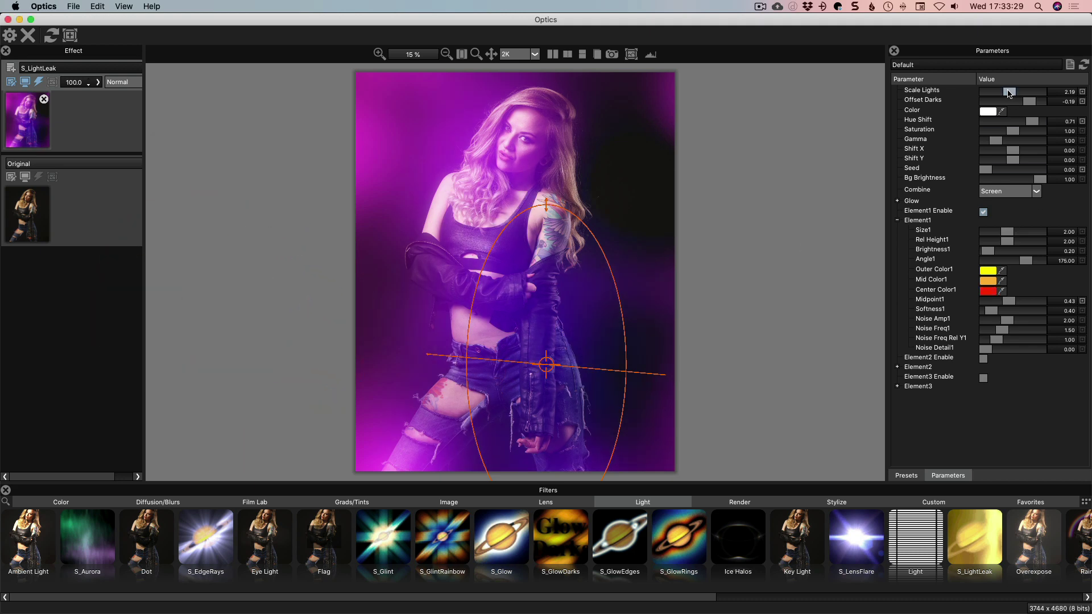
left_click_drag(1031, 122, 937, 125)
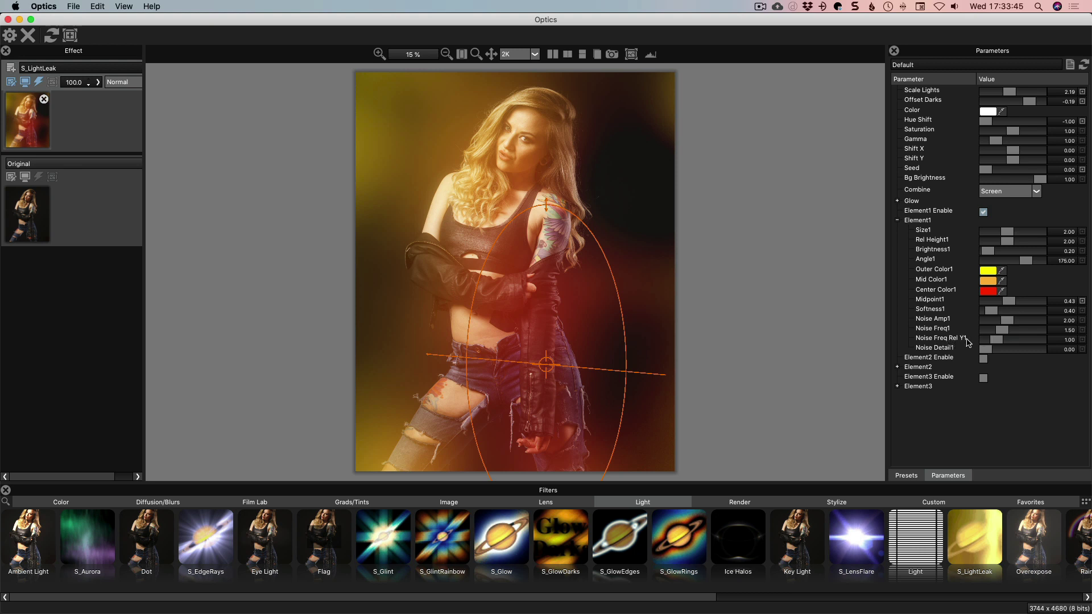
Step: Lower Element1's Noise Amp1 to 2.03 for a darker, patchier leak
mouse_move(1007, 321)
left_mouse_down()
mouse_move(994, 325)
mouse_move(1066, 323)
mouse_move(992, 338)
mouse_move(1013, 331)
mouse_move(1015, 302)
left_mouse_up()
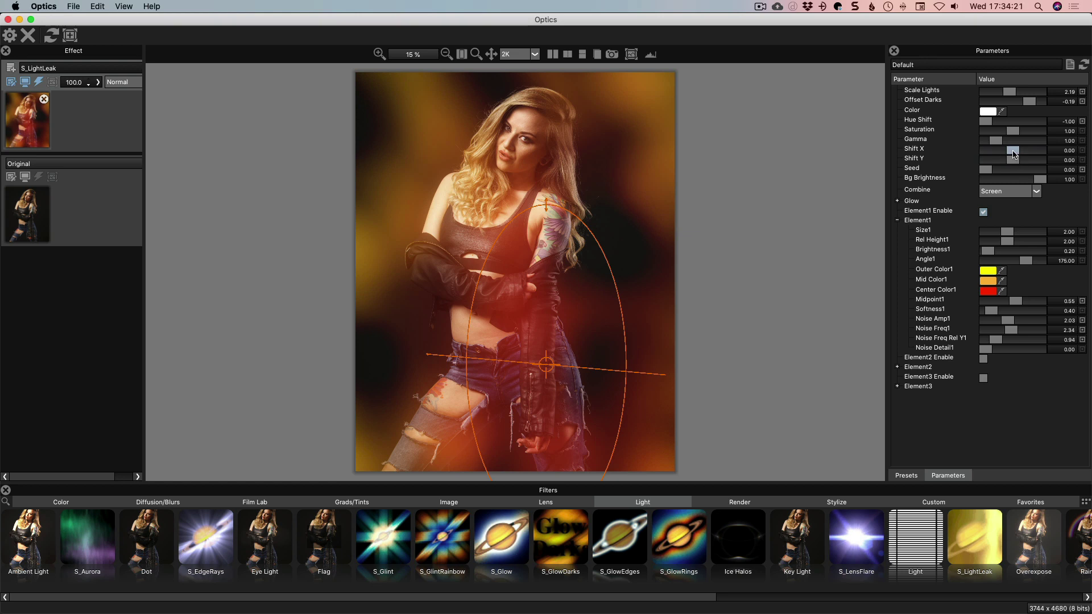
Step: Shift the light leak across the photo and set Outer Color1 to orange
left_click_drag(1014, 154, 1017, 164)
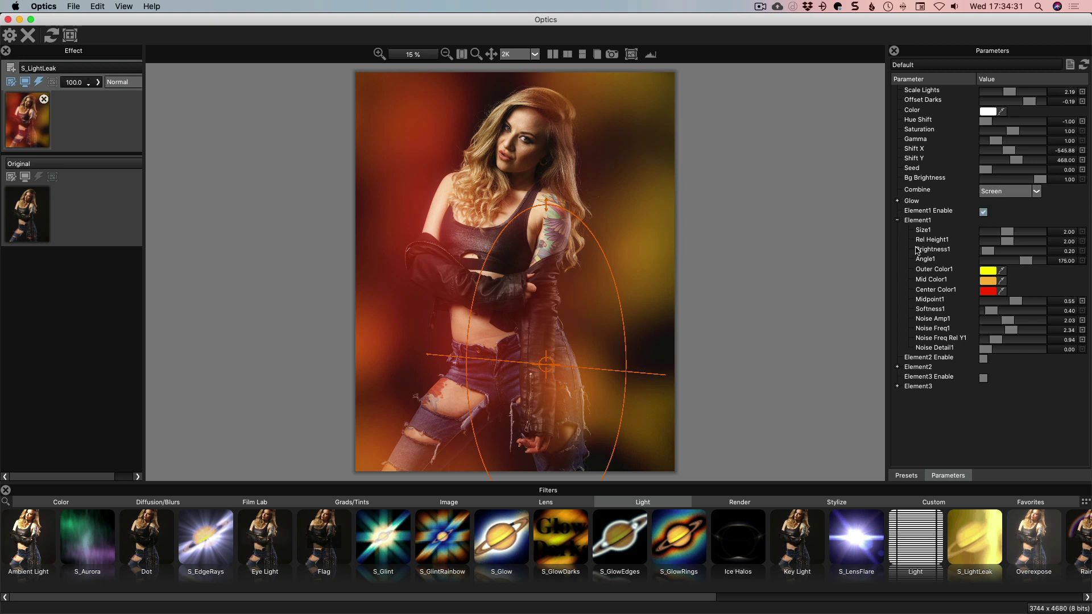
left_click(986, 271)
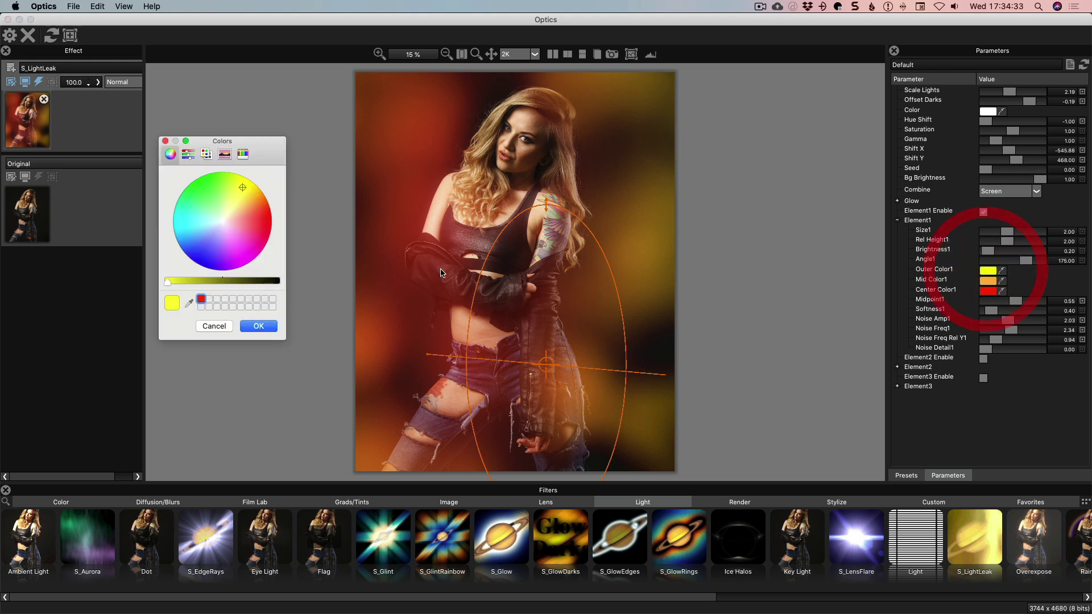
left_click(250, 195)
left_click(250, 196)
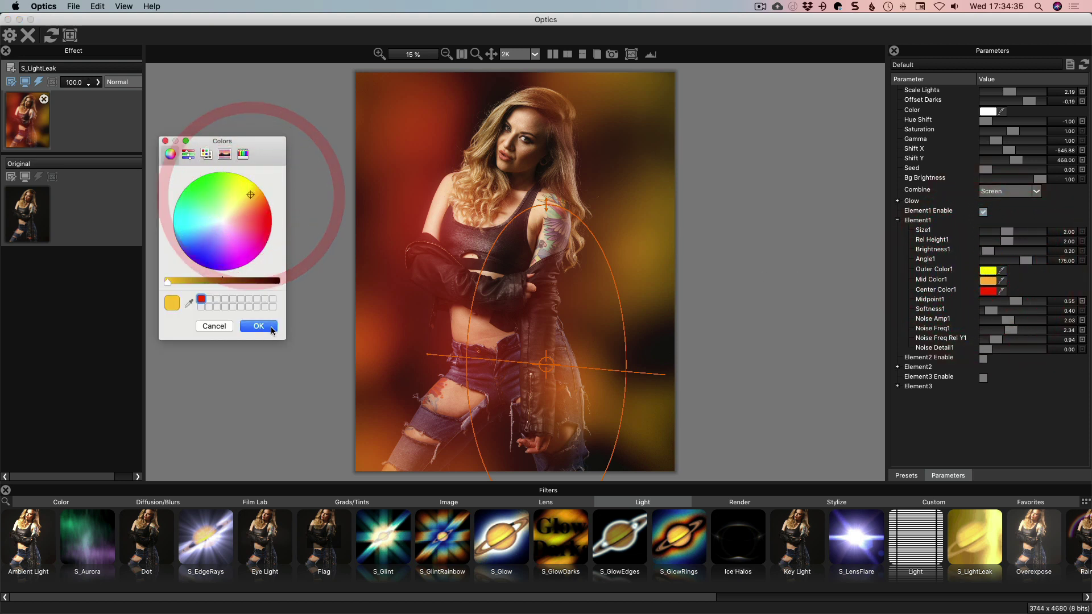
left_click(267, 326)
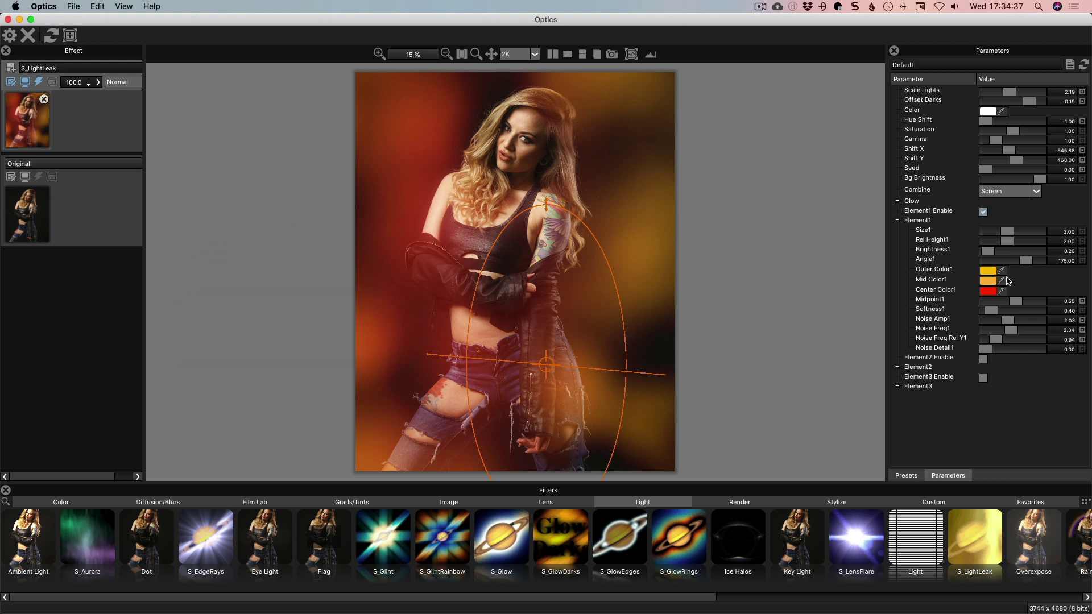
Step: Set Mid Color1 to salmon and settle the offset at Shift X -468, Shift Y 468
left_click(988, 281)
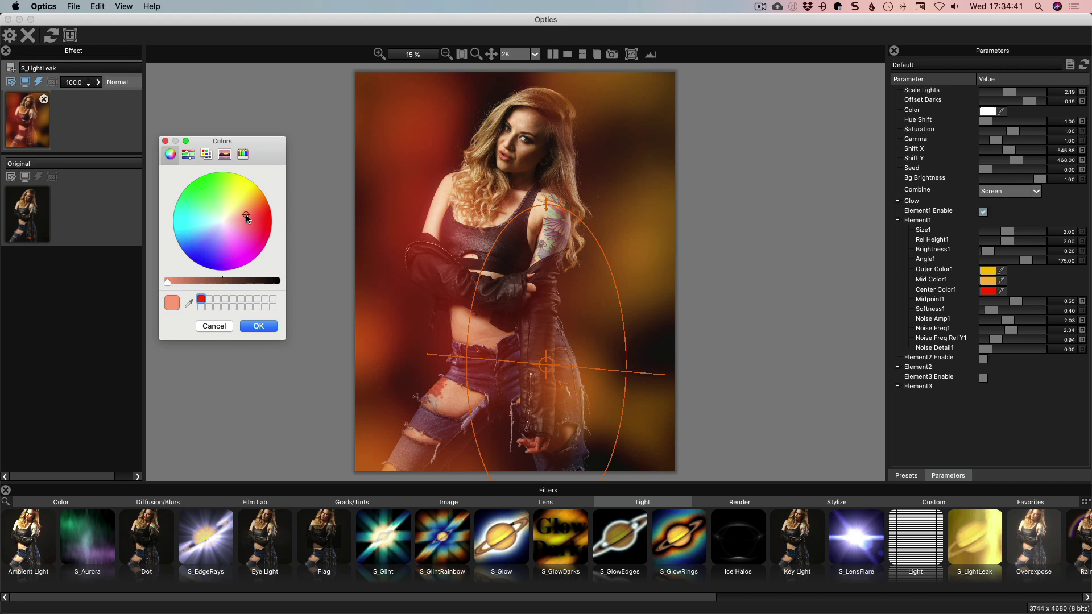
left_click(246, 214)
left_click(266, 327)
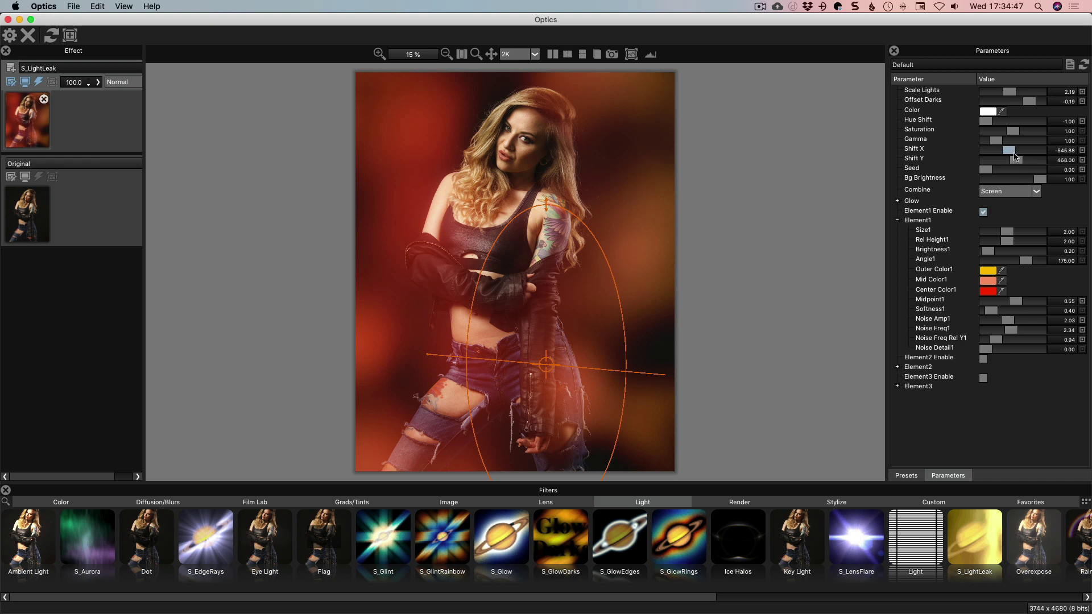
left_click_drag(1009, 152, 1010, 152)
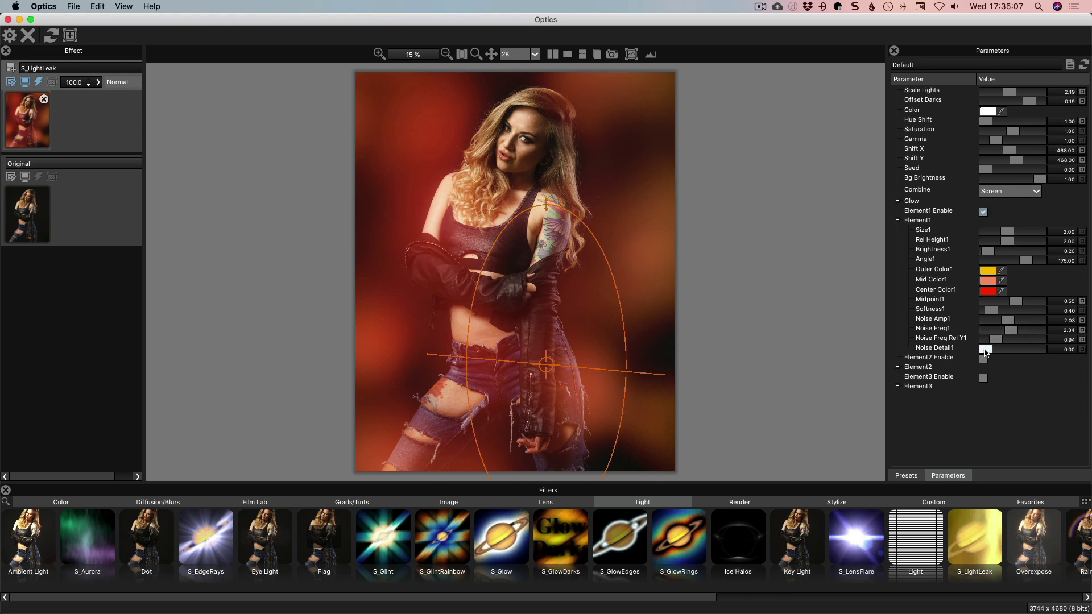
left_click_drag(985, 348, 1040, 349)
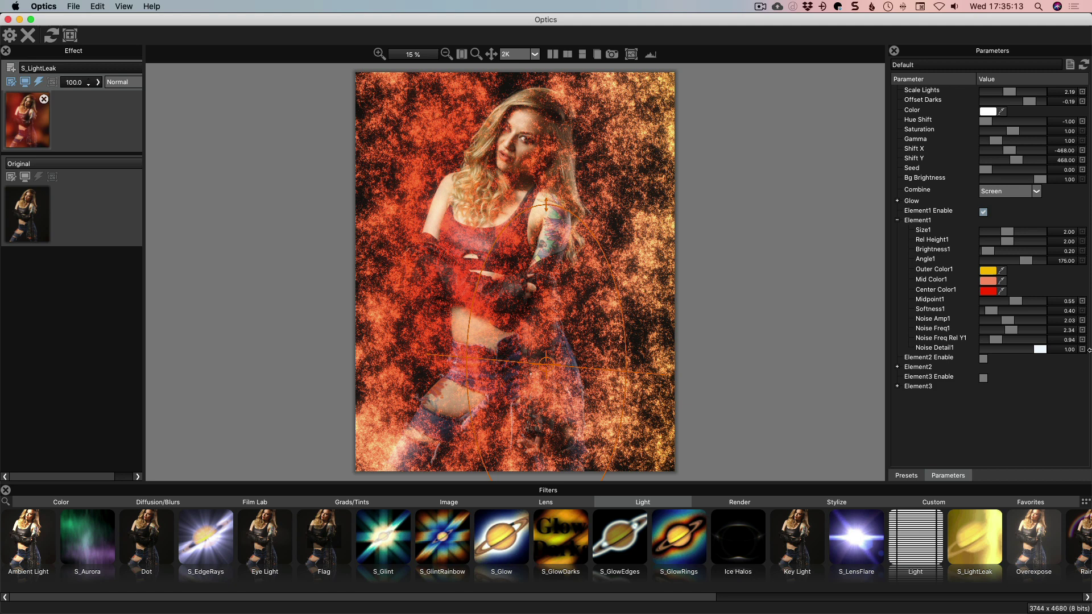
left_click_drag(1028, 349, 949, 332)
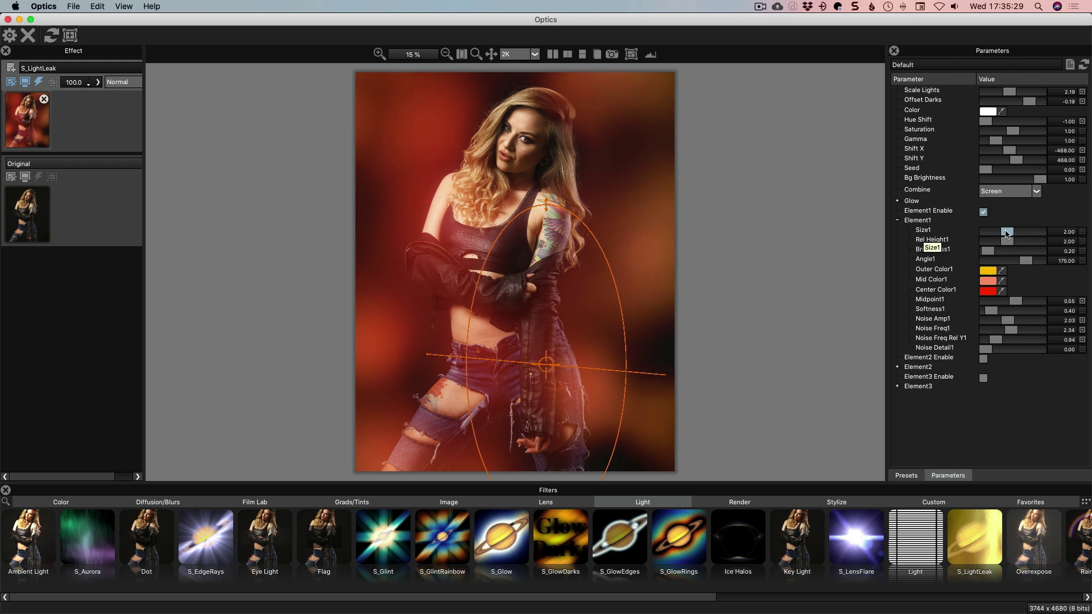
Step: Shrink the light-leak ellipse by entering a Size1 of 2.00
left_click_drag(1007, 234, 1030, 231)
left_click(1052, 230)
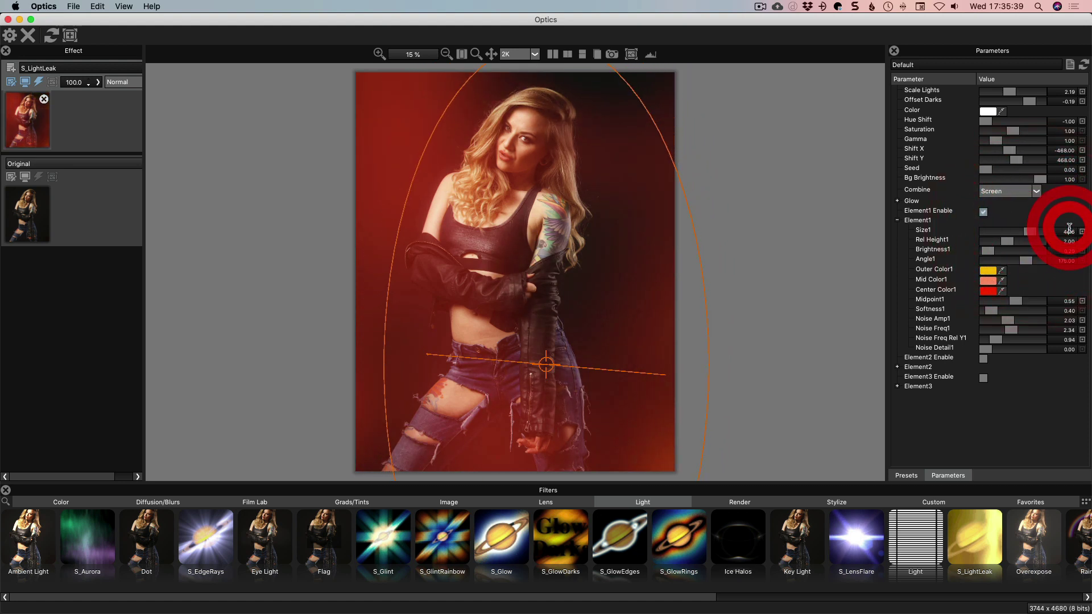
type("2")
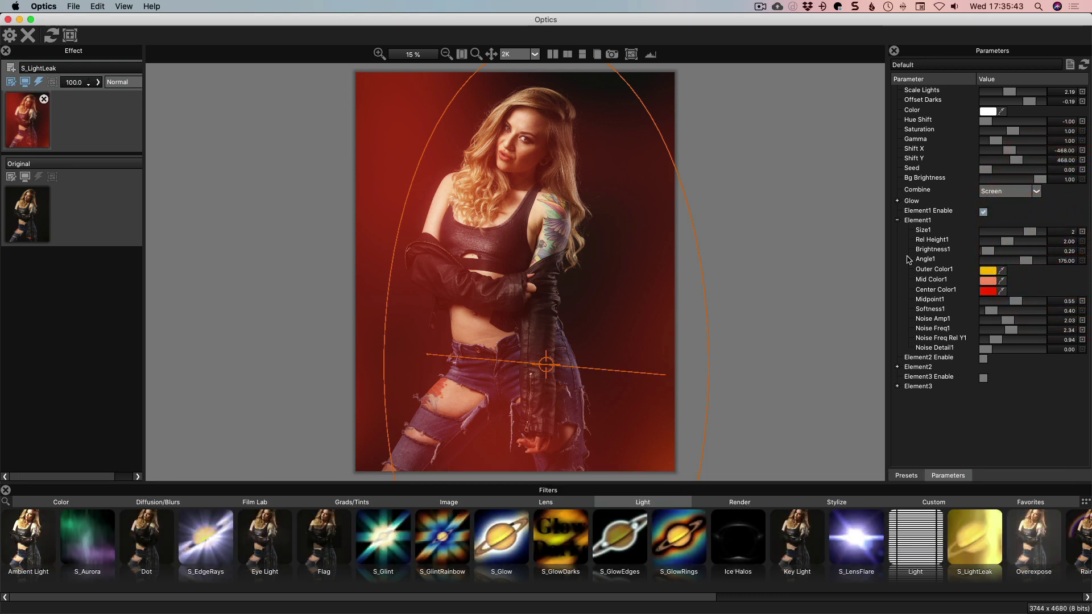
left_click(885, 253)
Step: Stretch the ellipse to Rel Height1 4.11 and select the Brightness1 value for replacement
mouse_move(1007, 241)
left_mouse_down()
mouse_move(1031, 246)
mouse_move(995, 252)
mouse_move(1006, 251)
left_mouse_up()
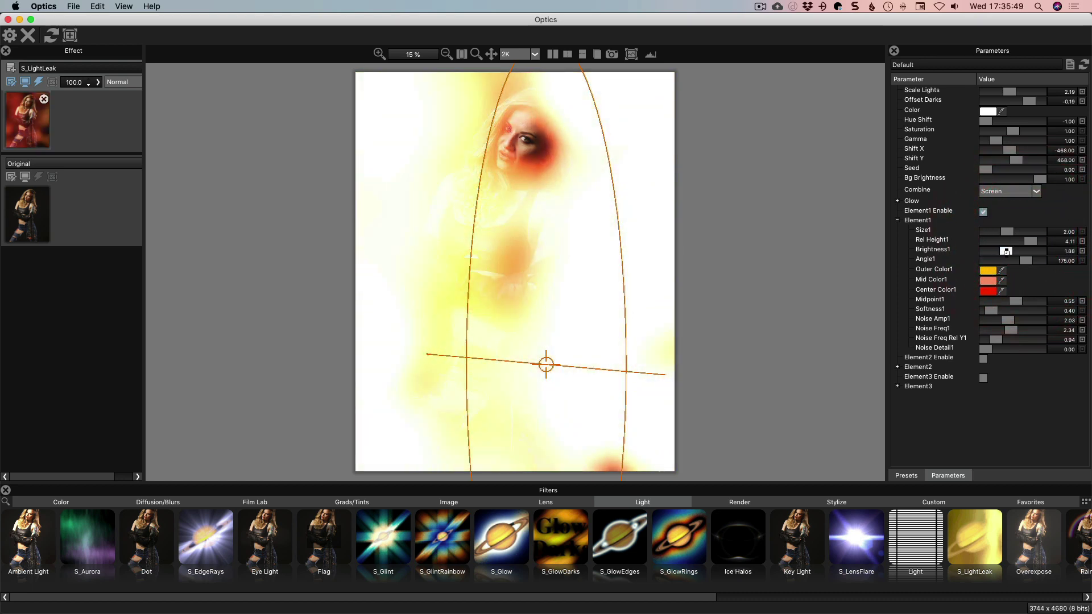
left_click(1066, 251)
double_click(1066, 252)
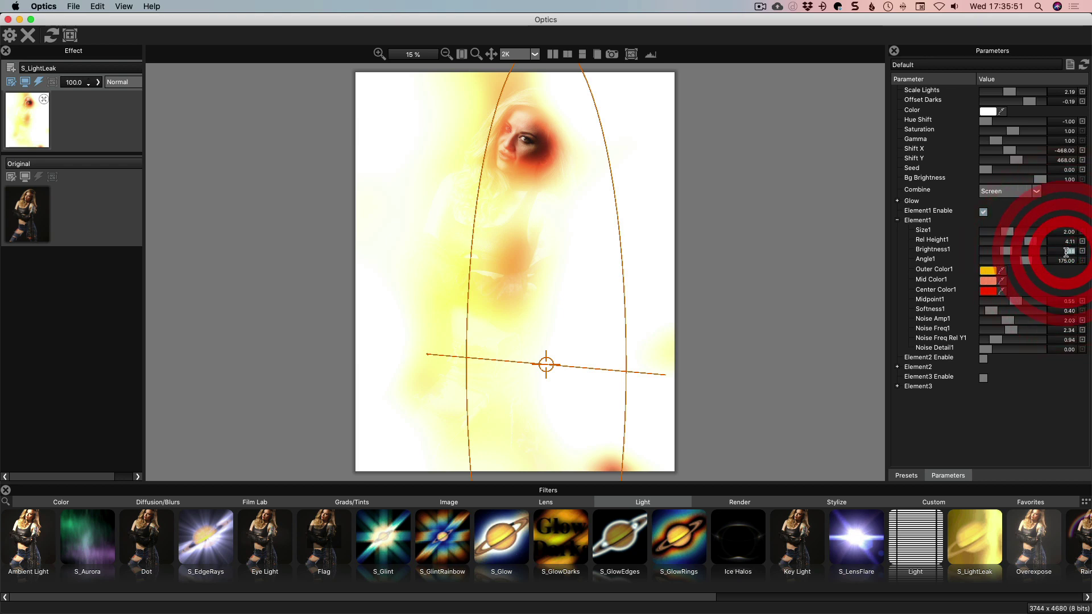
Step: Commit a Brightness1 value of 2 and reduce Rel Height1 to about 2.29
type("2")
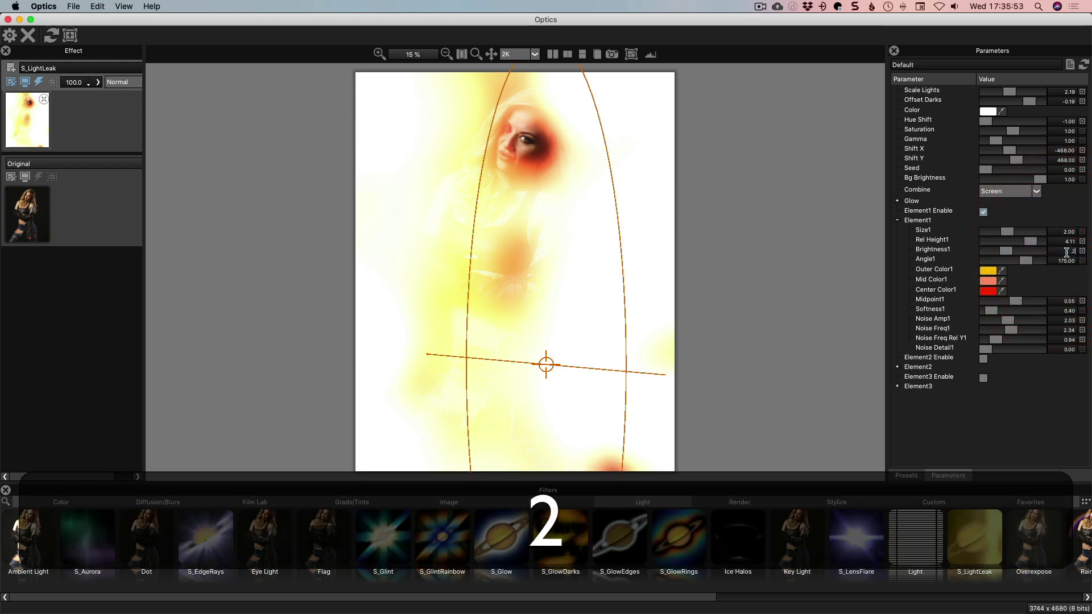
key("Tab")
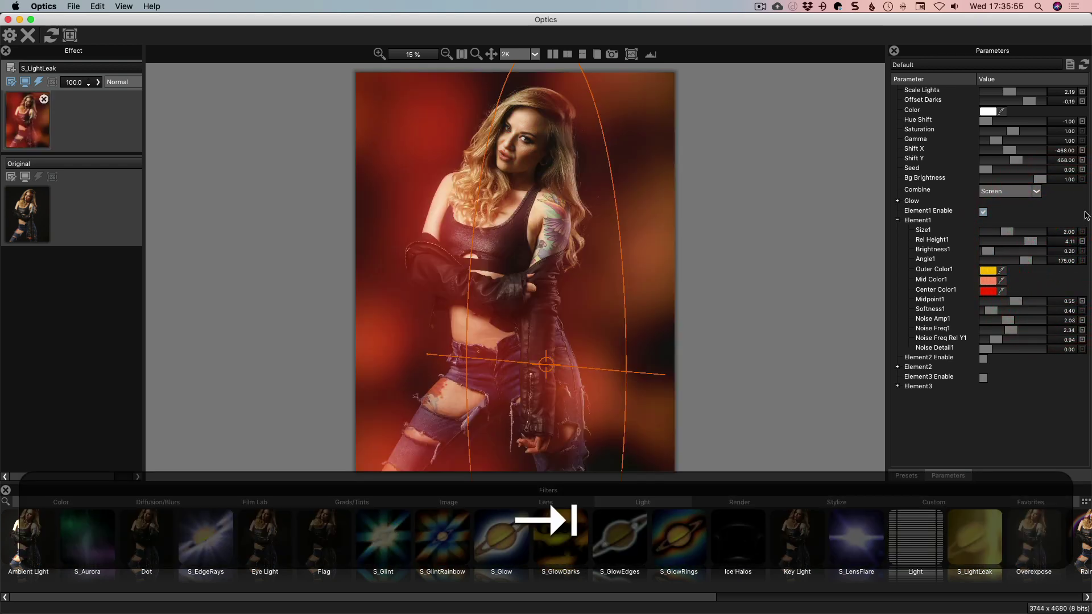
left_click_drag(1030, 243, 1003, 244)
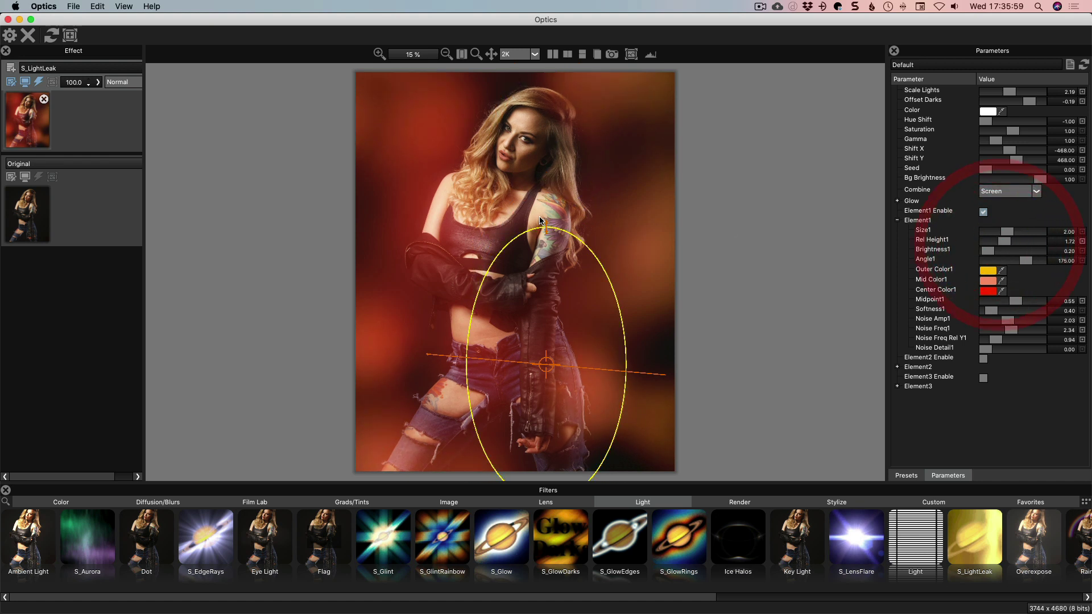
Step: Enlarge the leak ellipse to Size1 2.23 and soften it to Softness1 1.25
mouse_move(541, 223)
left_mouse_down()
mouse_move(528, 180)
mouse_move(545, 210)
left_mouse_up()
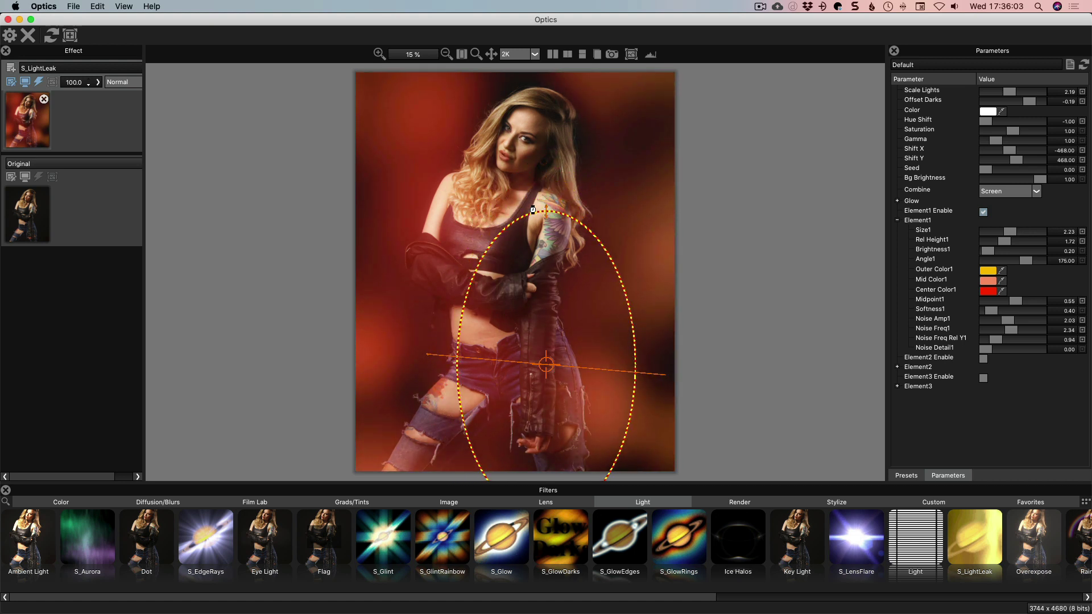
left_click(641, 203)
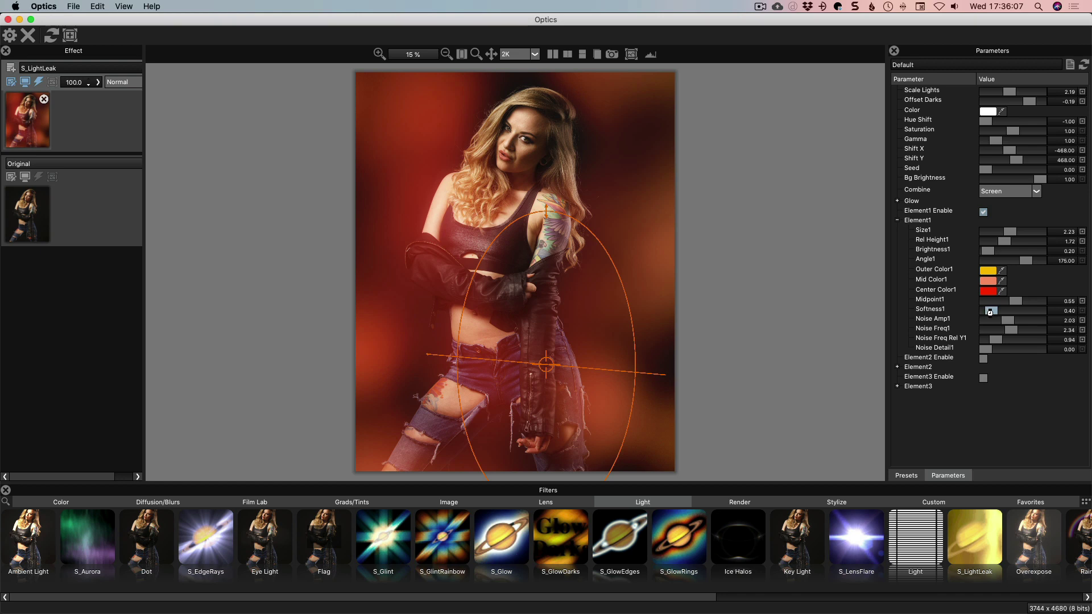
mouse_move(989, 312)
left_mouse_down()
mouse_move(1057, 310)
mouse_move(978, 310)
mouse_move(1051, 314)
mouse_move(1001, 316)
left_mouse_up()
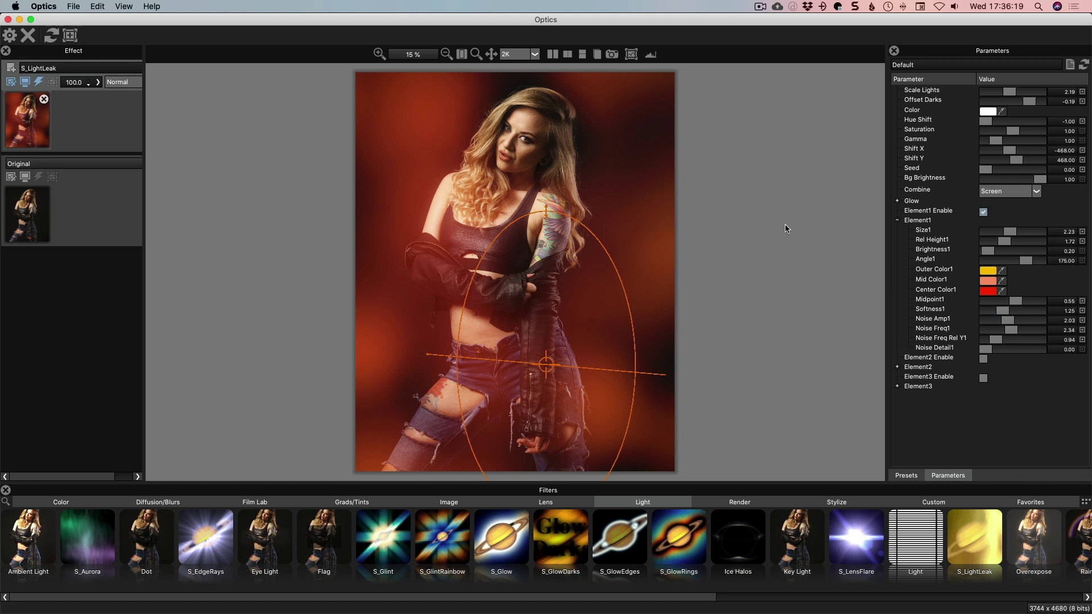
Step: Set Combine to Leaks Only and apply the Optics effect back to the Photoshop layer
left_click(1037, 193)
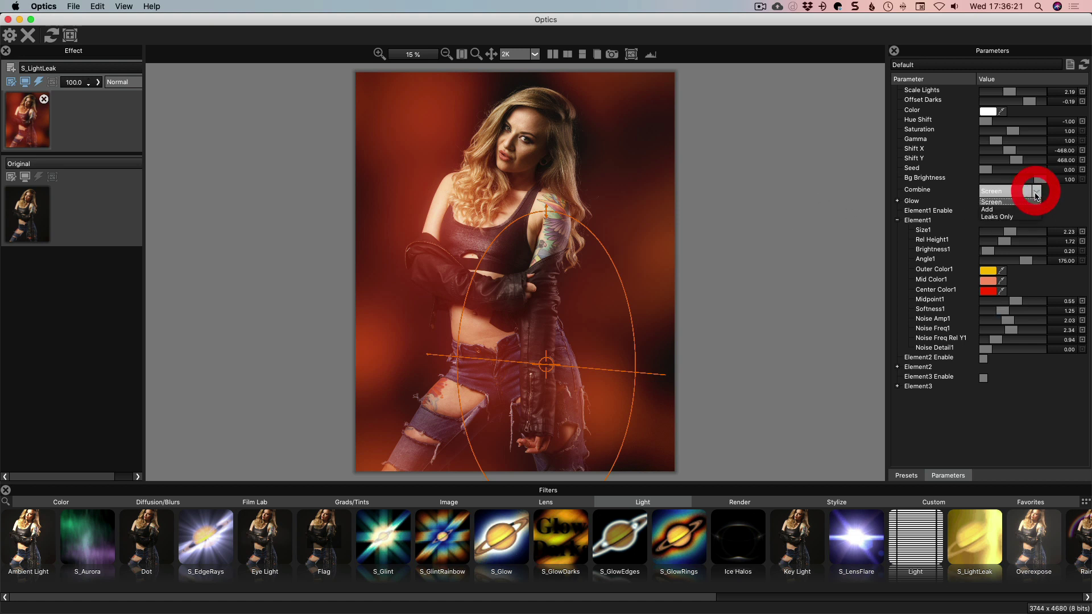
left_click(998, 206)
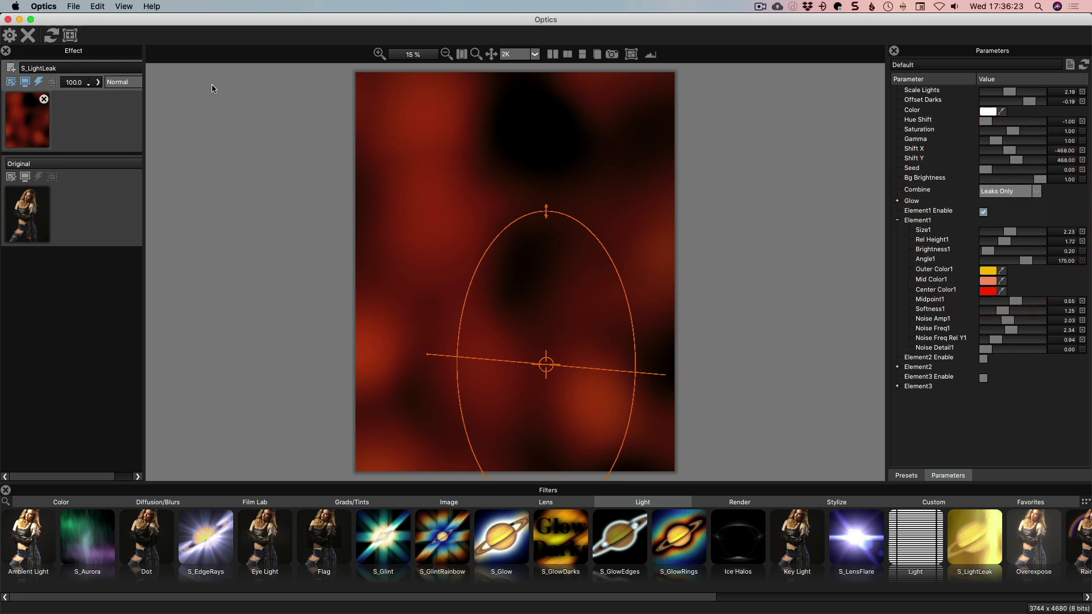
left_click(9, 36)
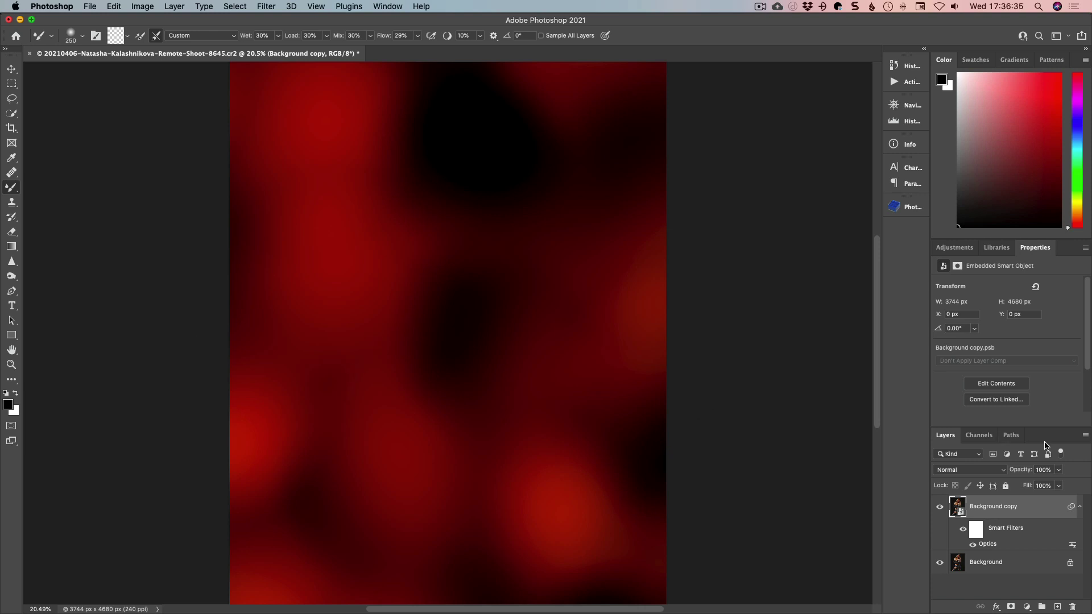
Step: Set the leak layer's blend mode to Screen and its opacity to 49%
left_click(969, 472)
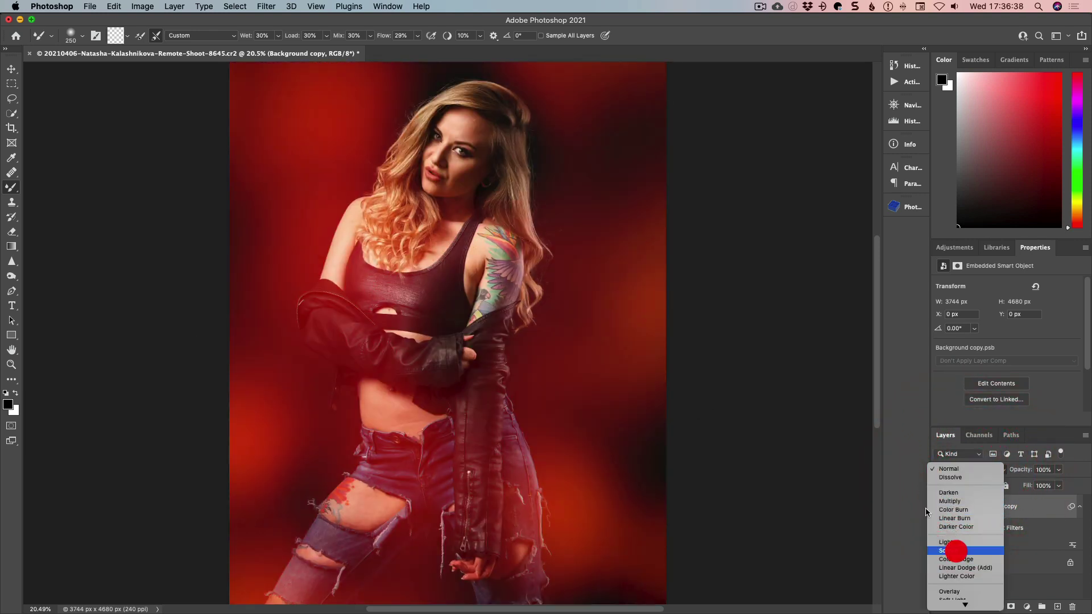
left_click(956, 550)
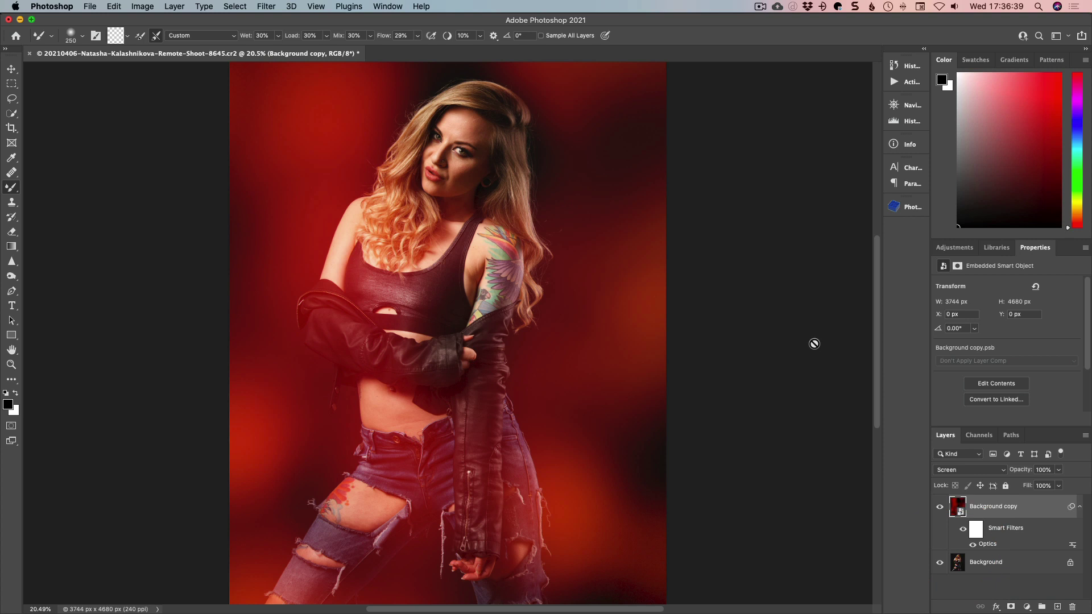
left_click(1058, 470)
left_click(1018, 484)
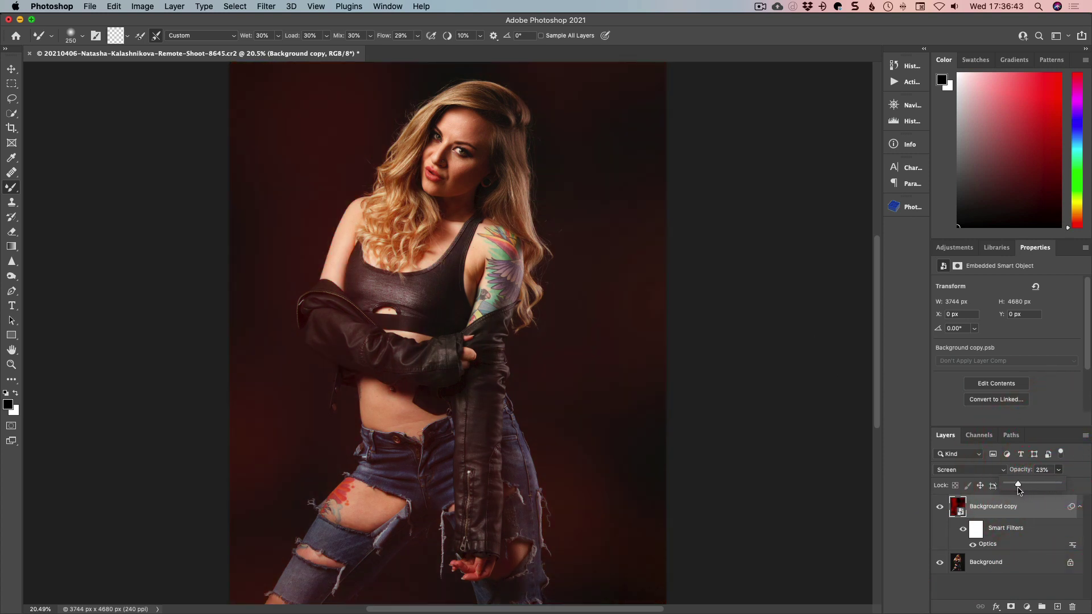
left_click_drag(1019, 488, 1034, 485)
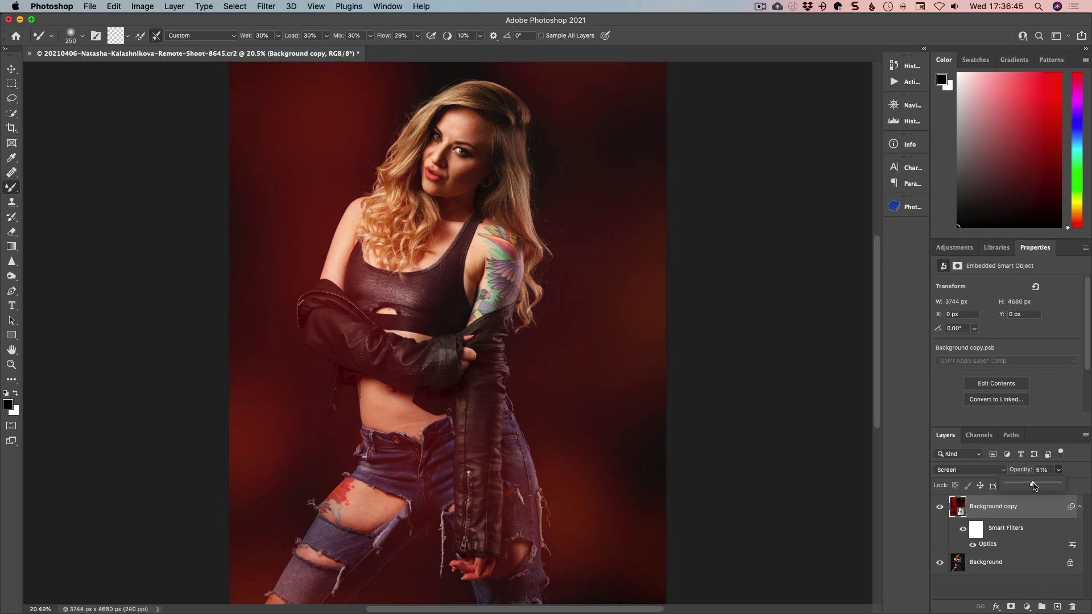
left_click(1033, 484)
left_click_drag(1033, 487, 1031, 557)
Step: Keep the leak layer a smart object and flip it horizontally with a -100% width transform
left_click(797, 415)
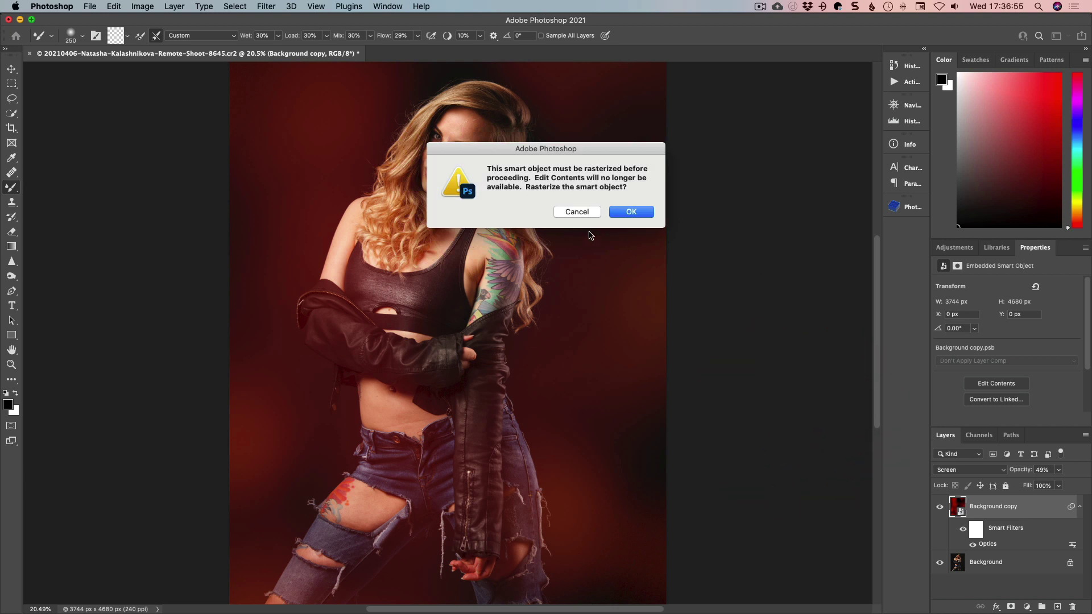
left_click(592, 214)
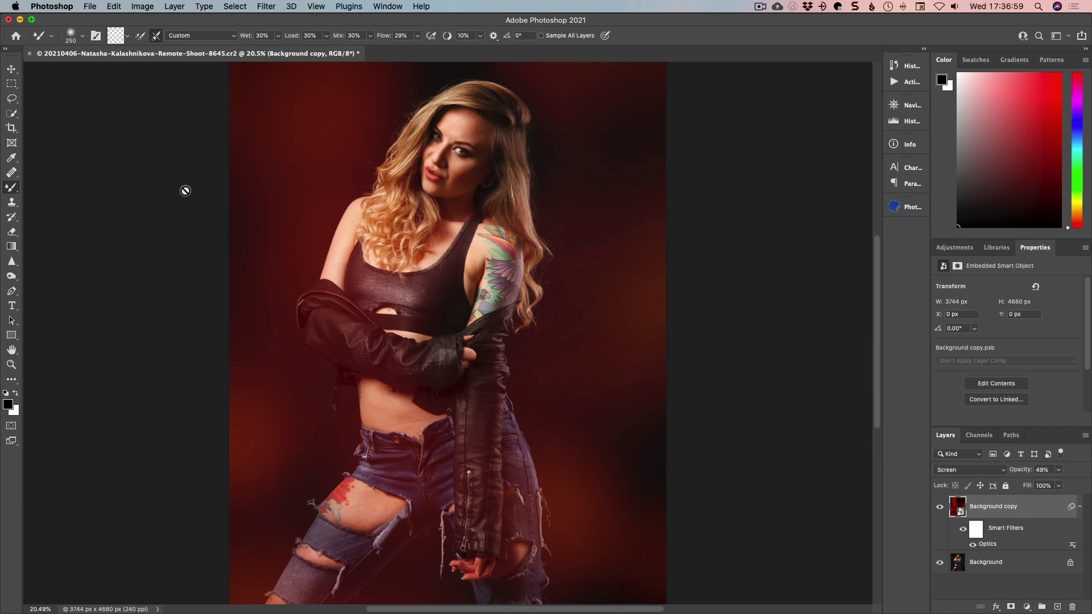
key("super")
key("super+t")
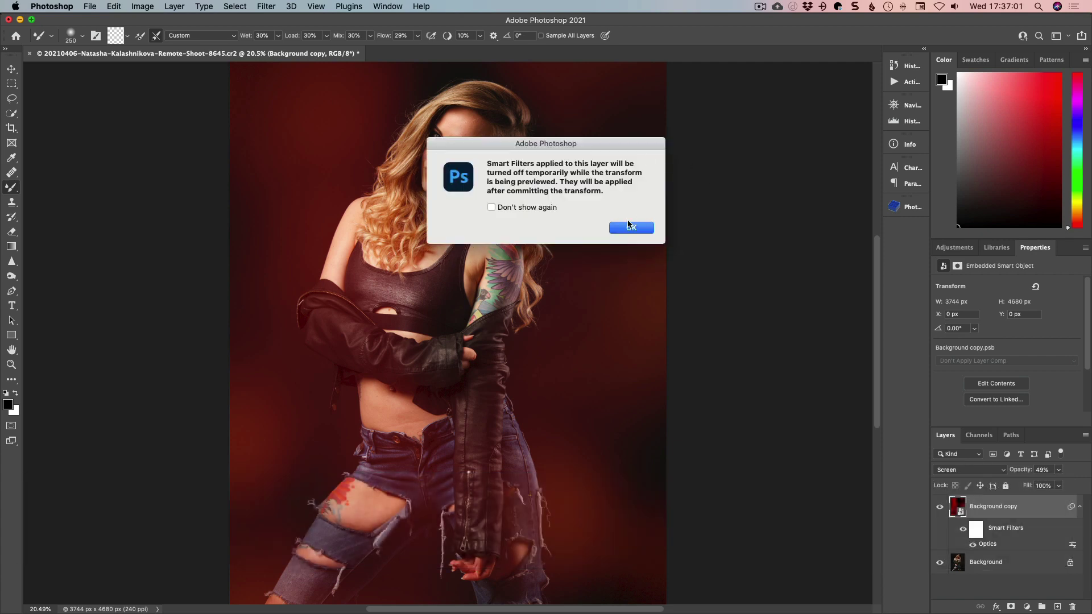
left_click(630, 228)
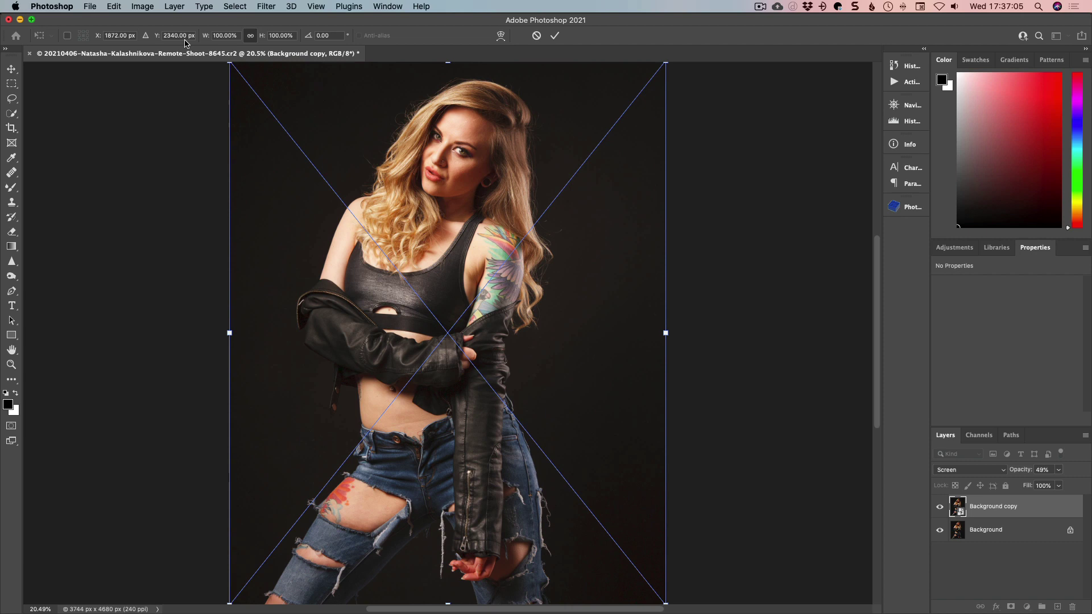
left_click(221, 35)
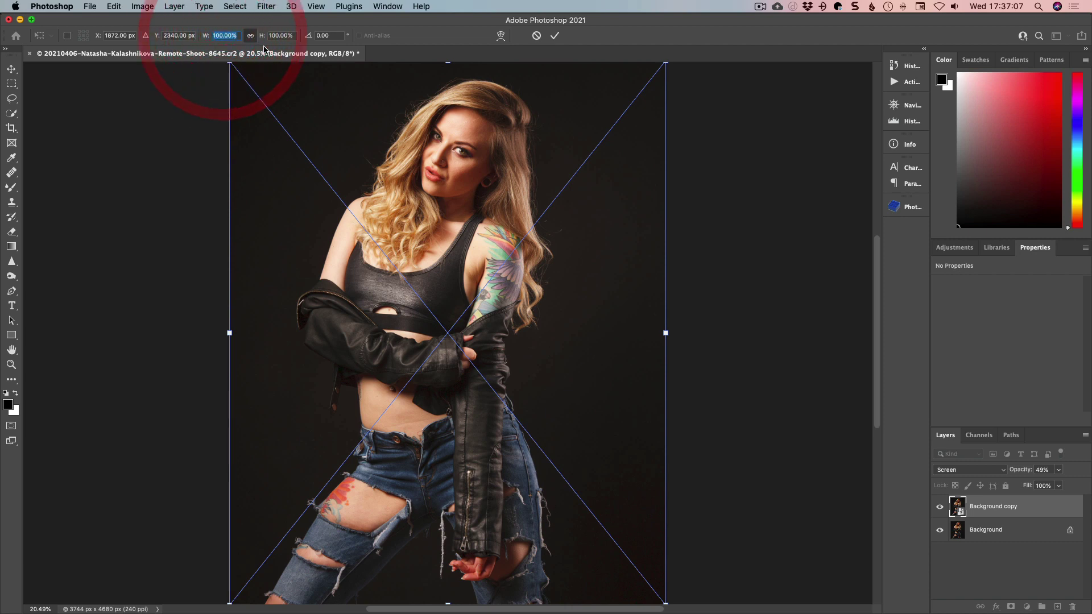
key("Left")
type("-")
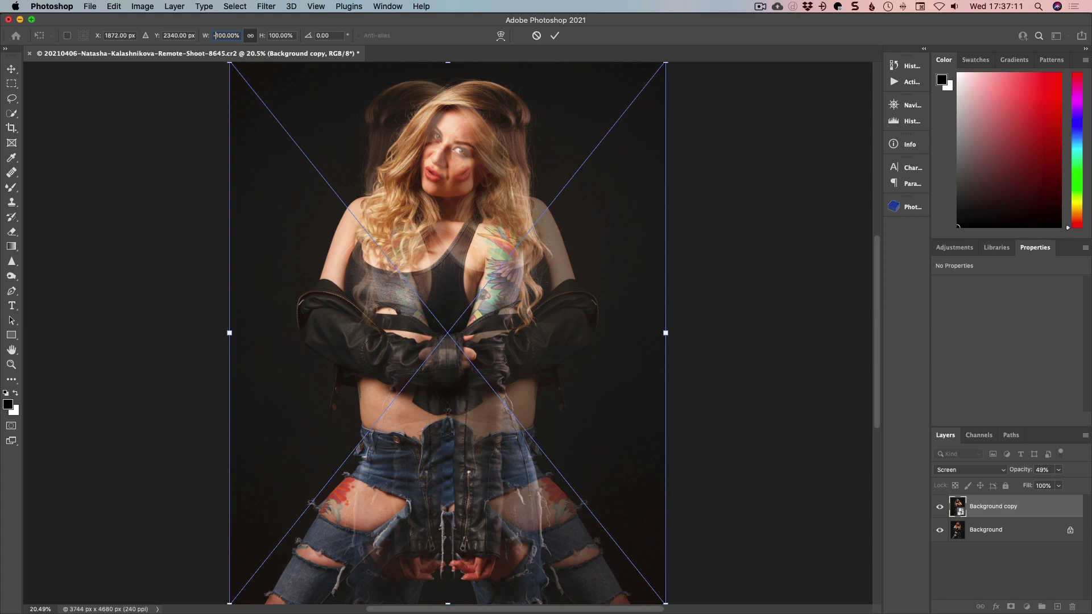
key("Return")
key("Return")
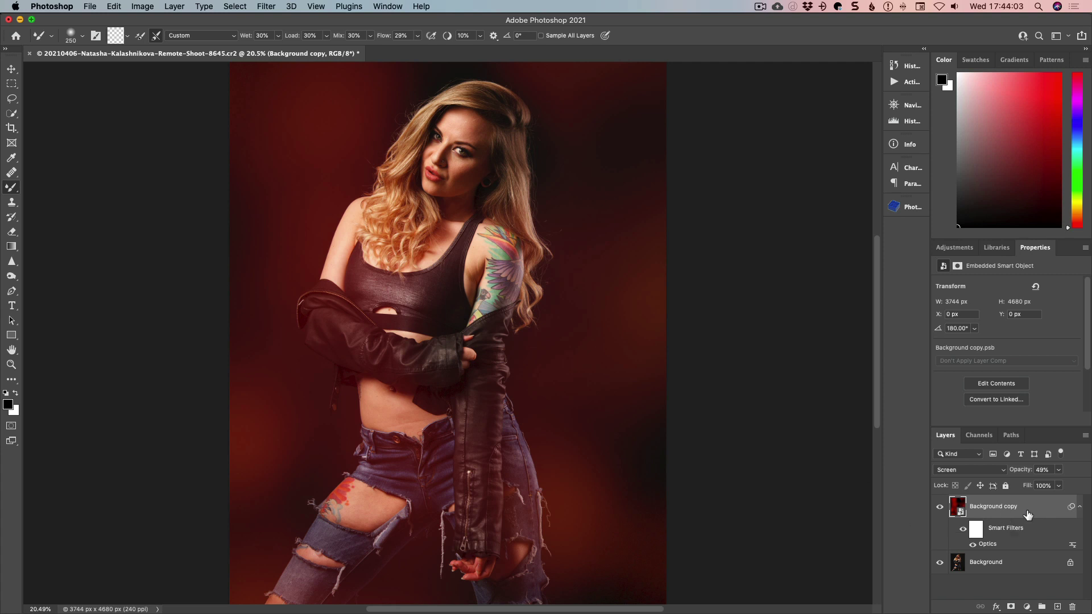
Step: Duplicate the Background layer, hide Background copy, and run Boris FX Optics on the new copy
left_click_drag(1010, 565, 1058, 605)
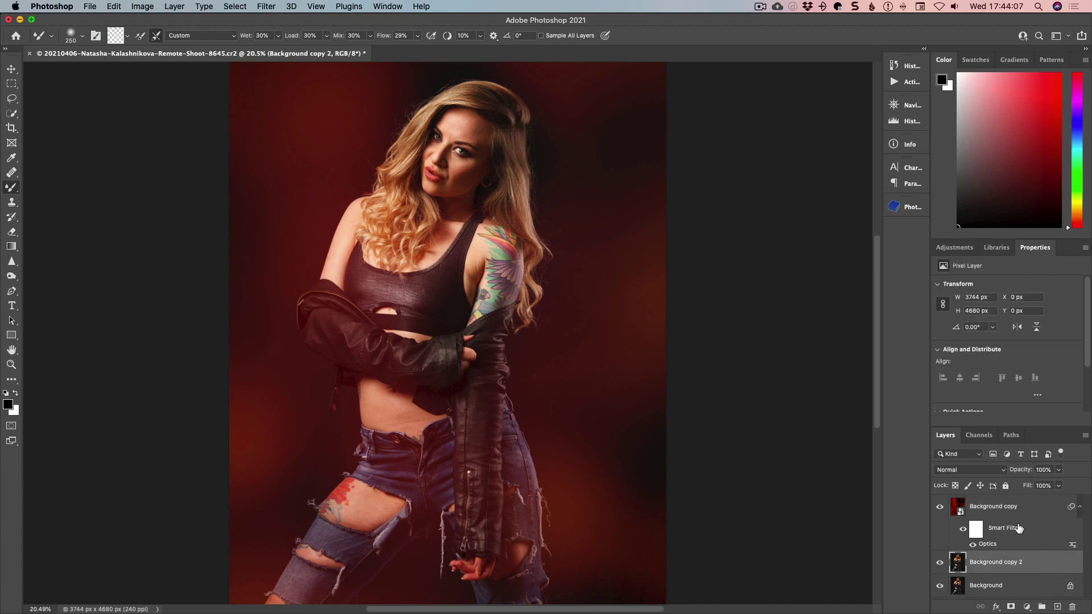
left_click(939, 506)
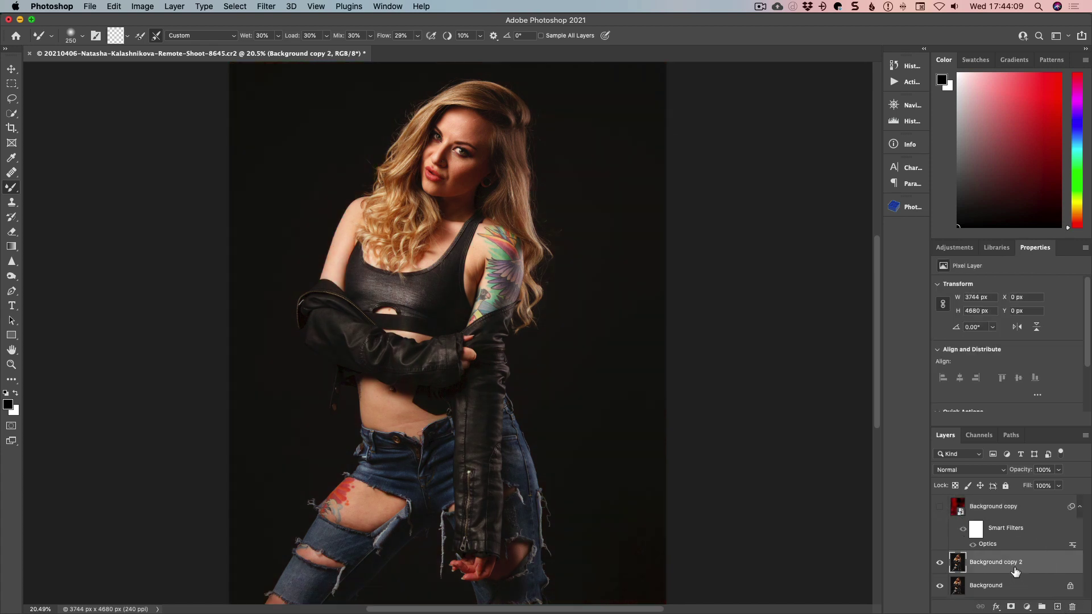
left_click(266, 7)
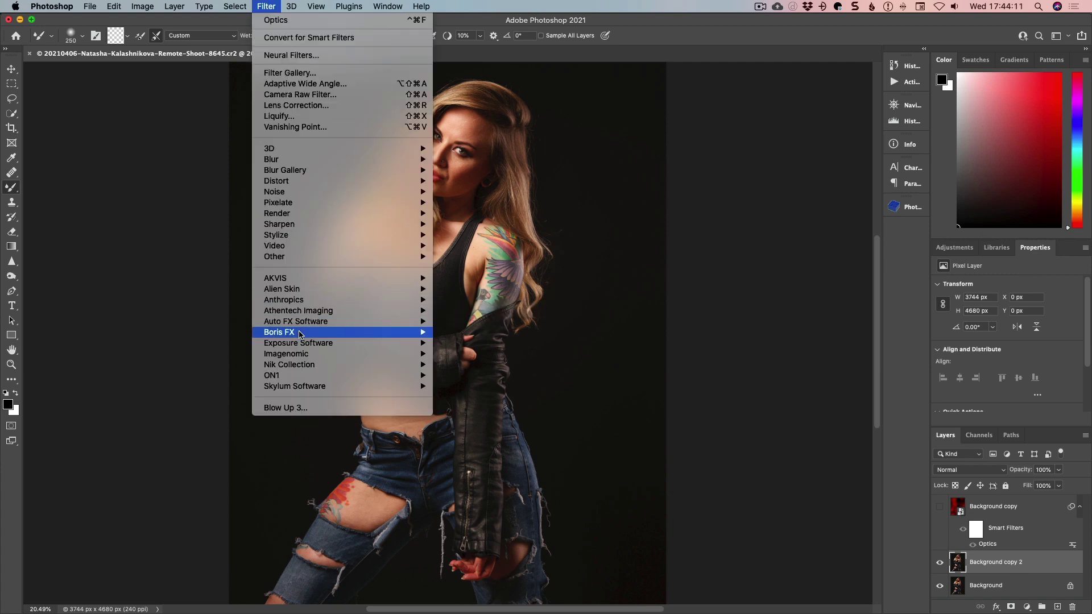
mouse_move(300, 334)
left_click(455, 333)
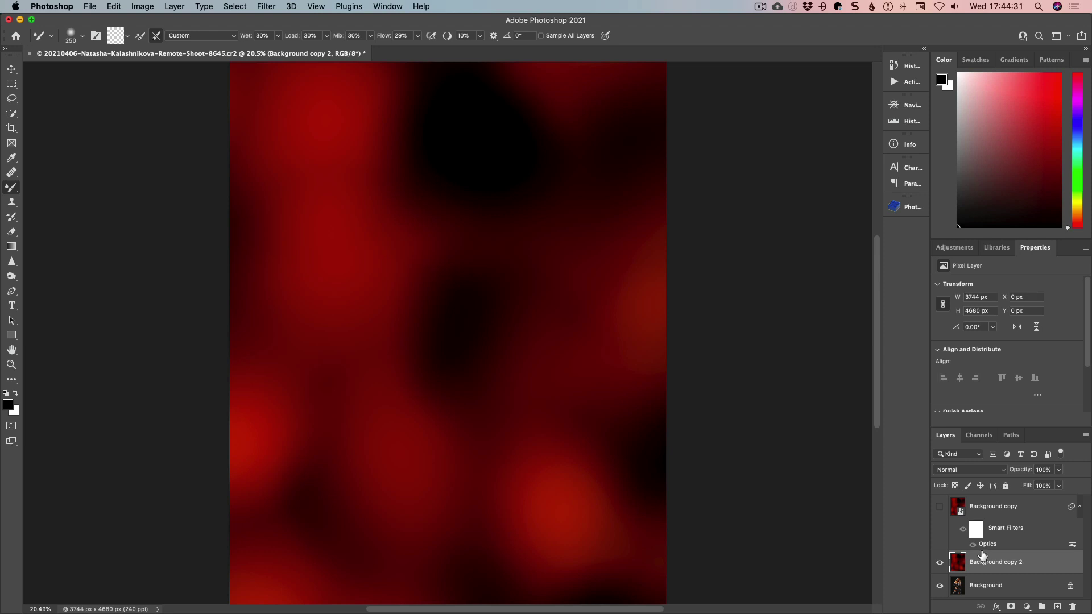
Step: Set Background copy 2 to Screen blend mode at 49% opacity
left_click(962, 471)
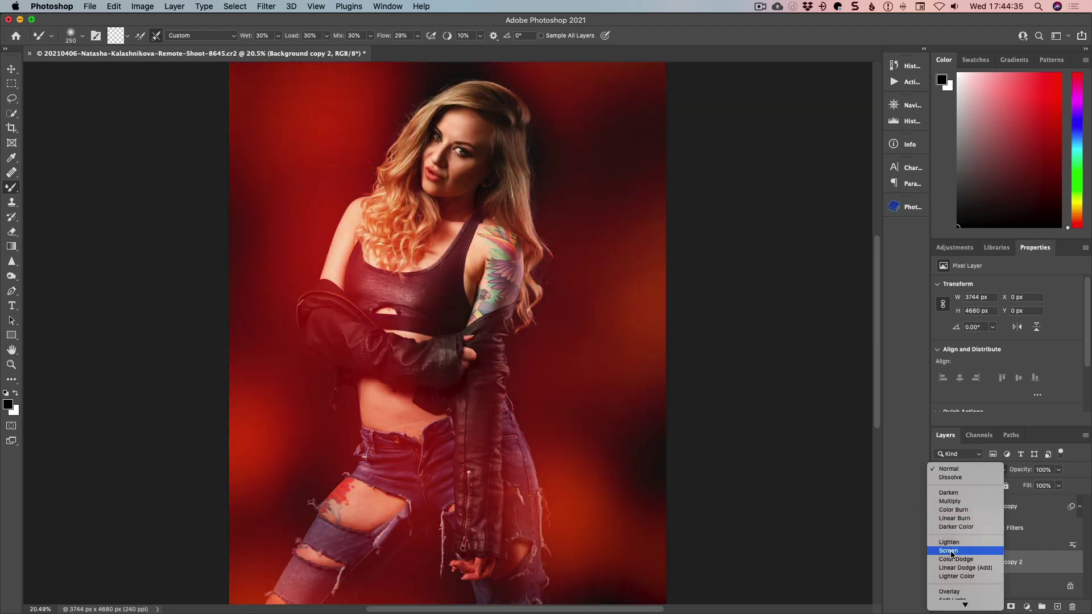
left_click(951, 551)
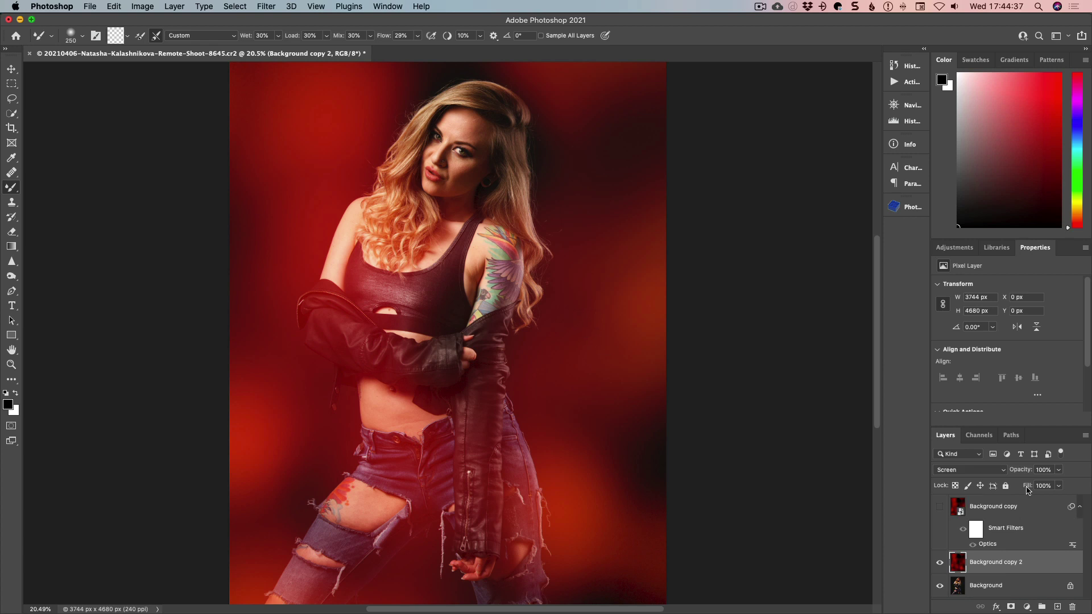
left_click(1059, 470)
left_click_drag(1060, 484, 1031, 493)
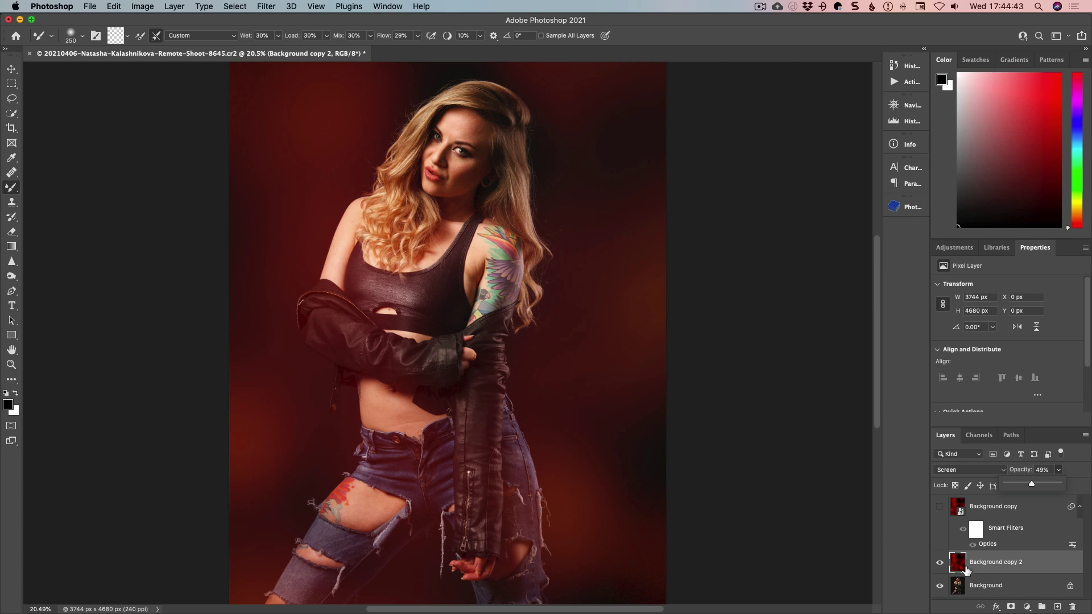
left_click(142, 6)
left_click(231, 161)
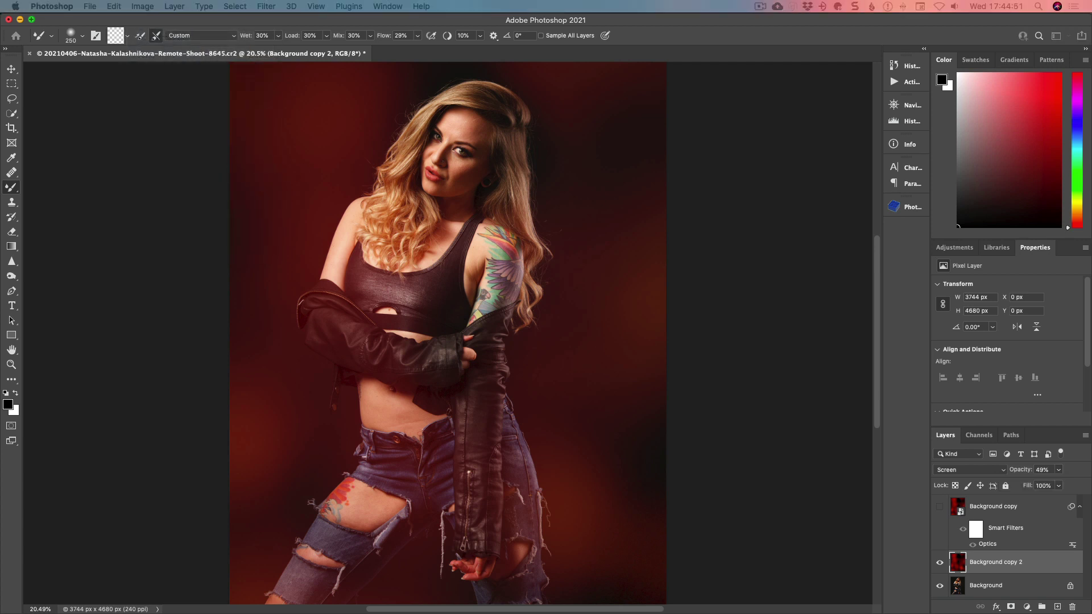
Step: Confirm the duplicate document and zoom out to see the whole image with panels hidden
left_click(462, 252)
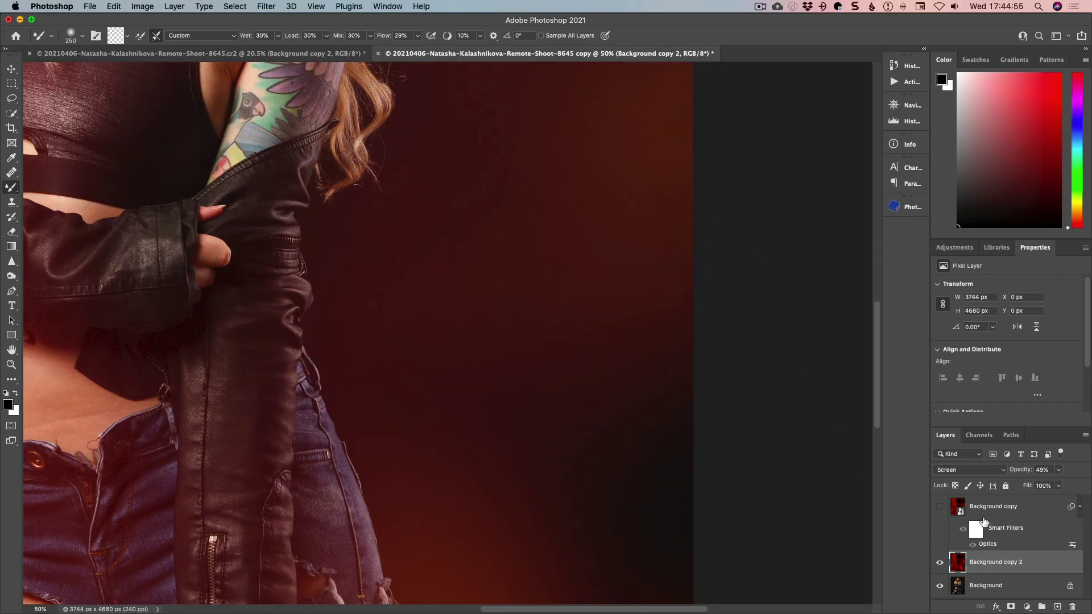
key("Tab")
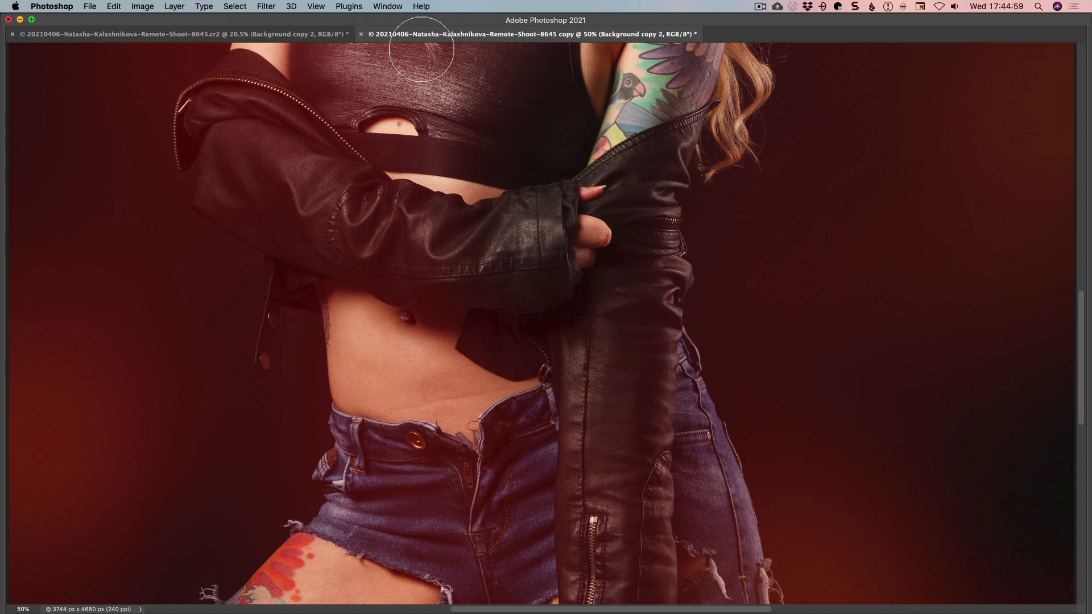
key("super+minus")
key("super+minus")
key("super+minus")
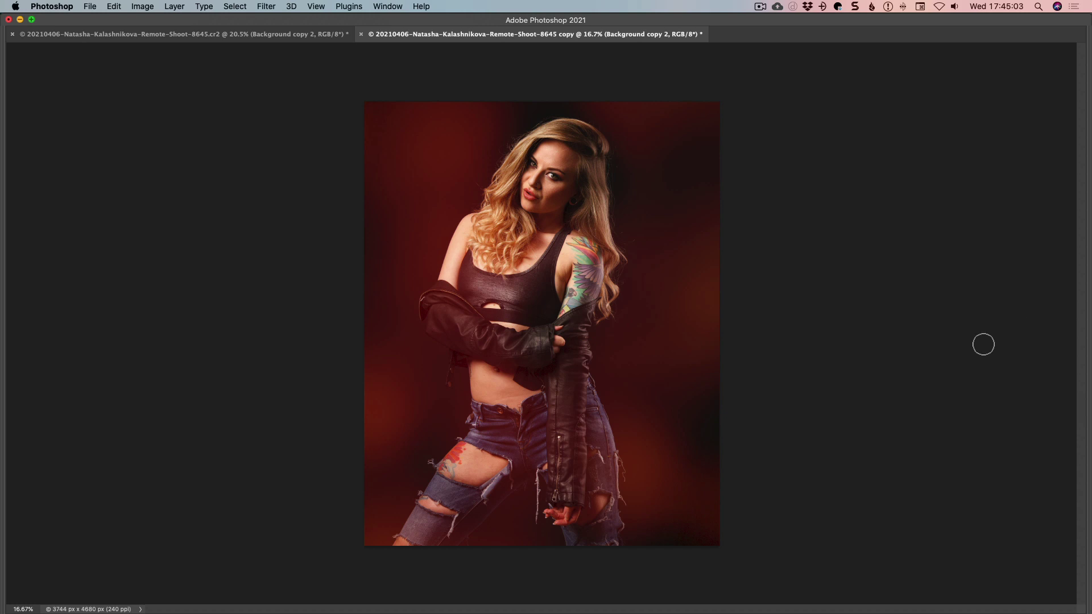
key("space")
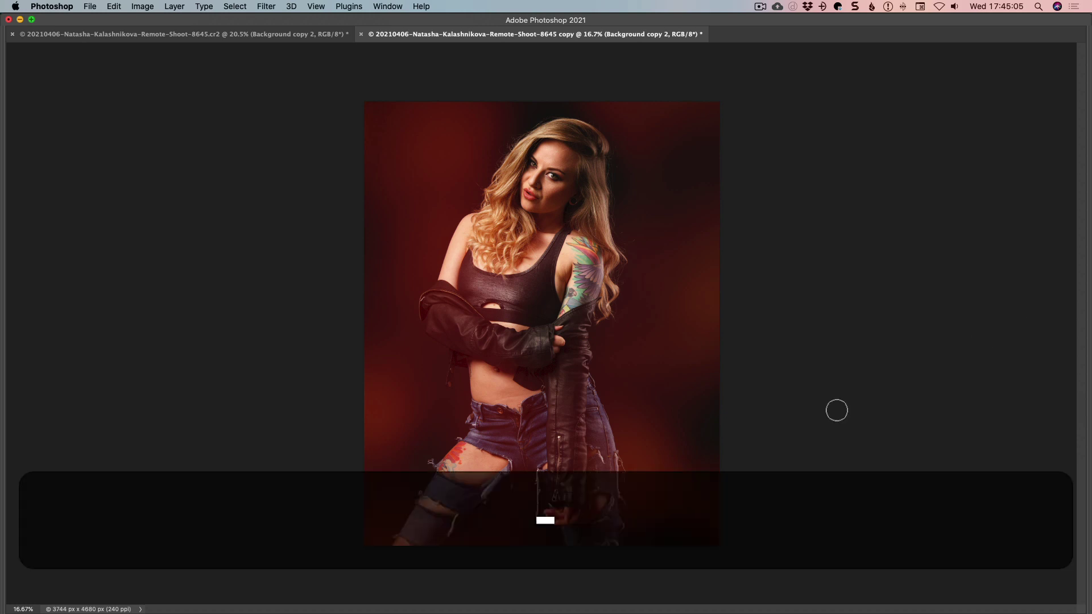
Step: Restore the panels and delete the red light-leak layers from the duplicate
key("Tab")
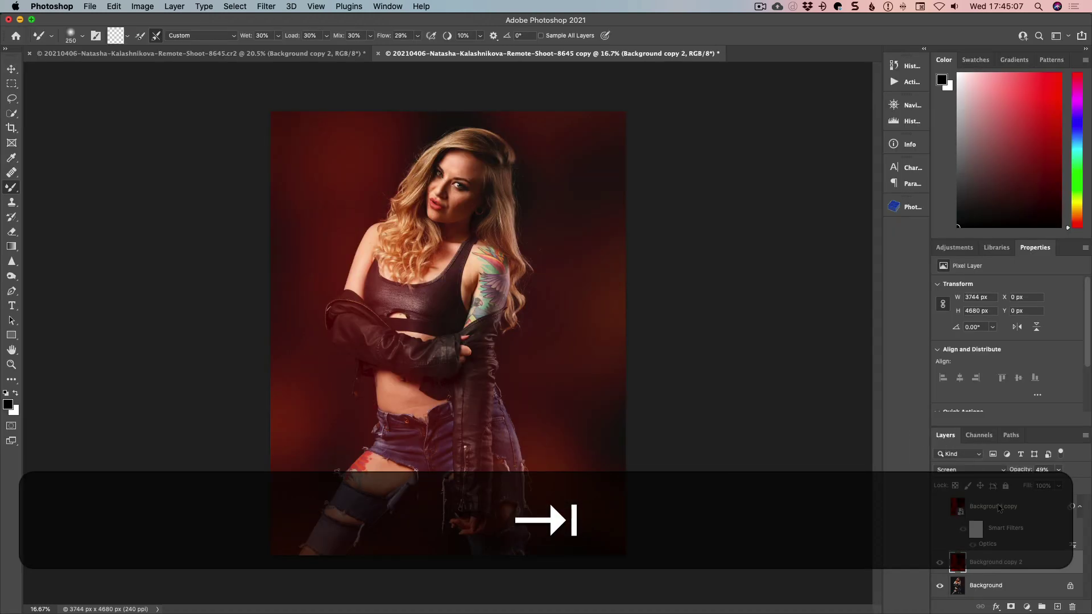
key("shift")
left_click_drag(996, 513, 1072, 608)
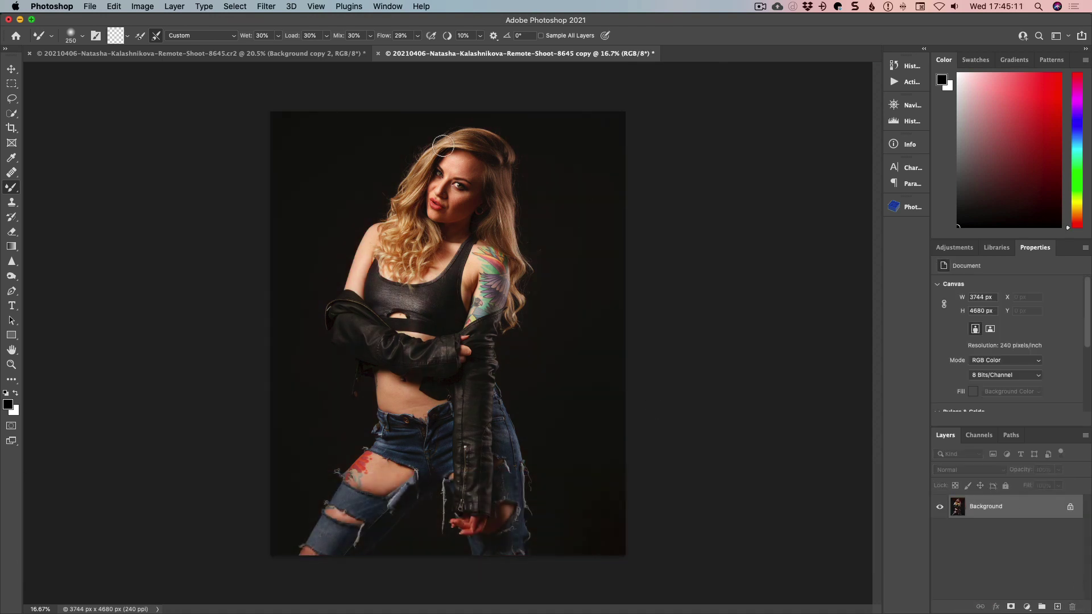
Step: Copy Background copy 2 centred into the duplicate, fade it to 20% opacity, and hide it
left_click(349, 53)
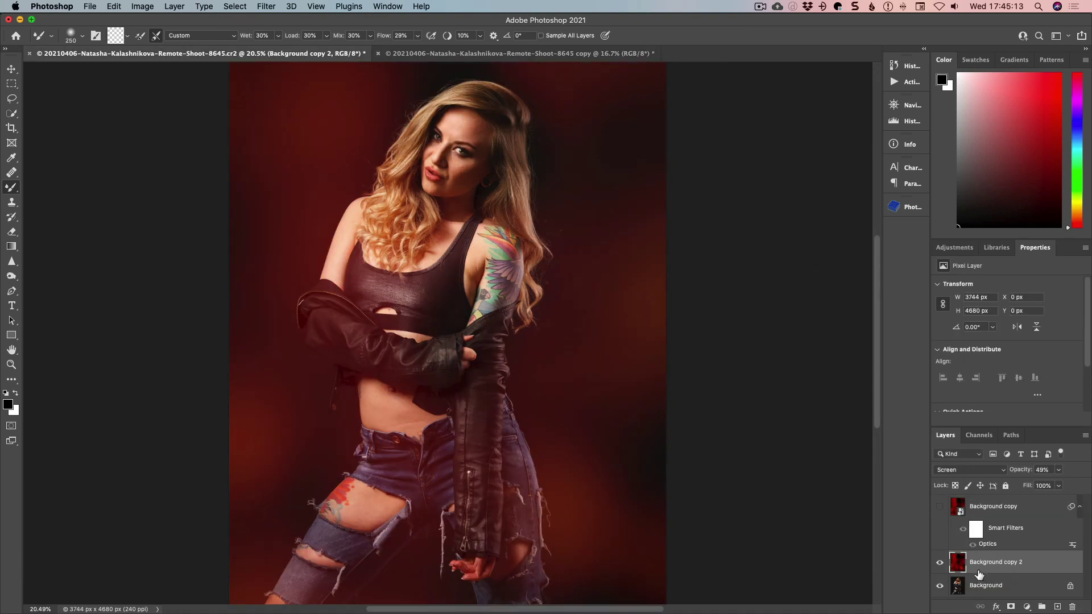
left_click_drag(962, 569, 564, 168)
key("shift")
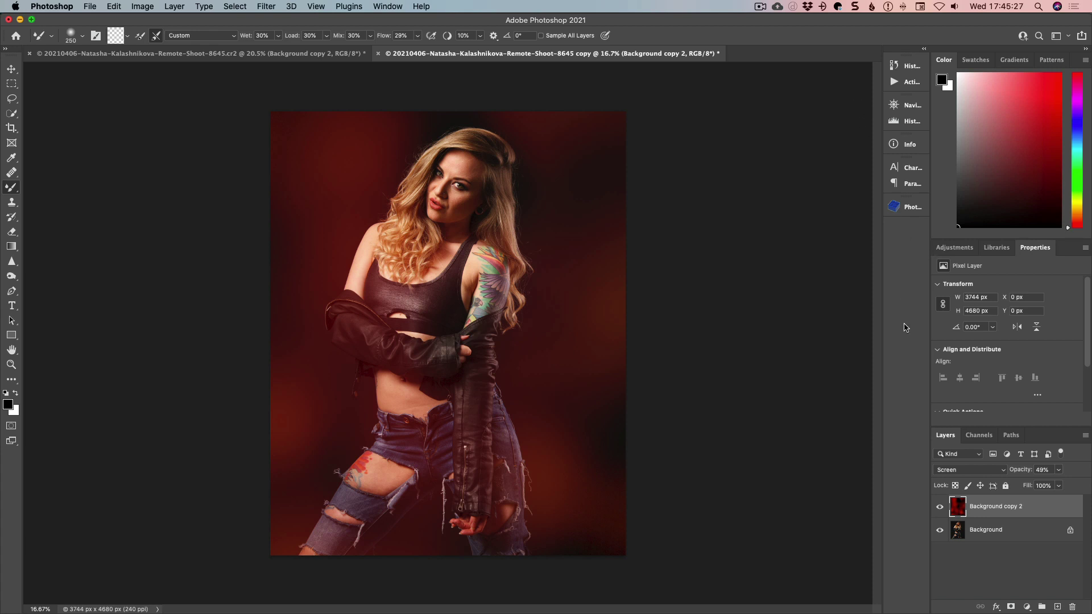
left_click(1058, 470)
left_click_drag(1057, 484, 1042, 490)
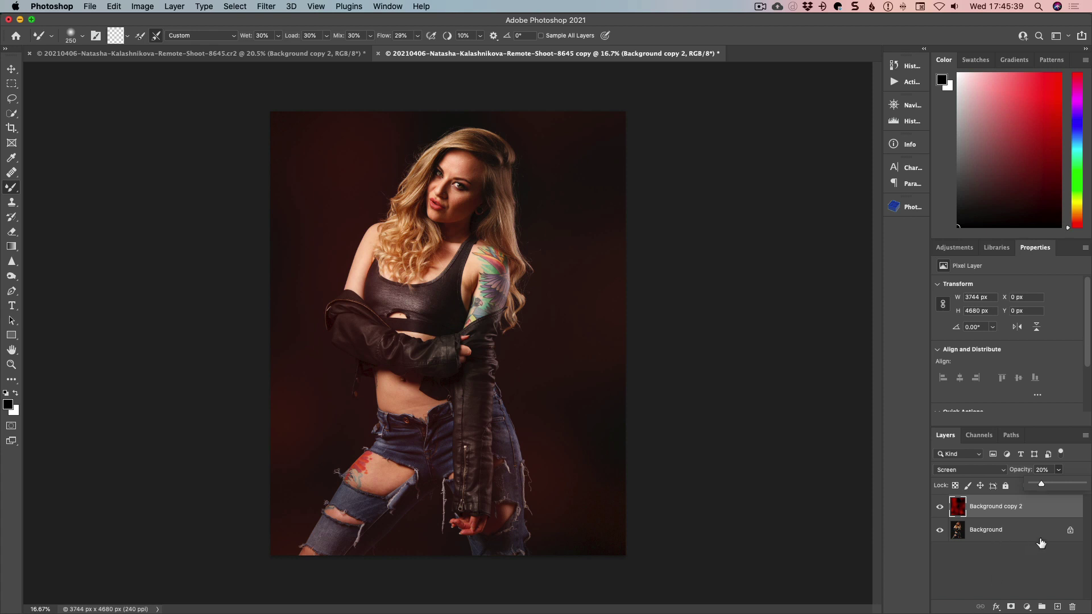
left_click(1008, 529)
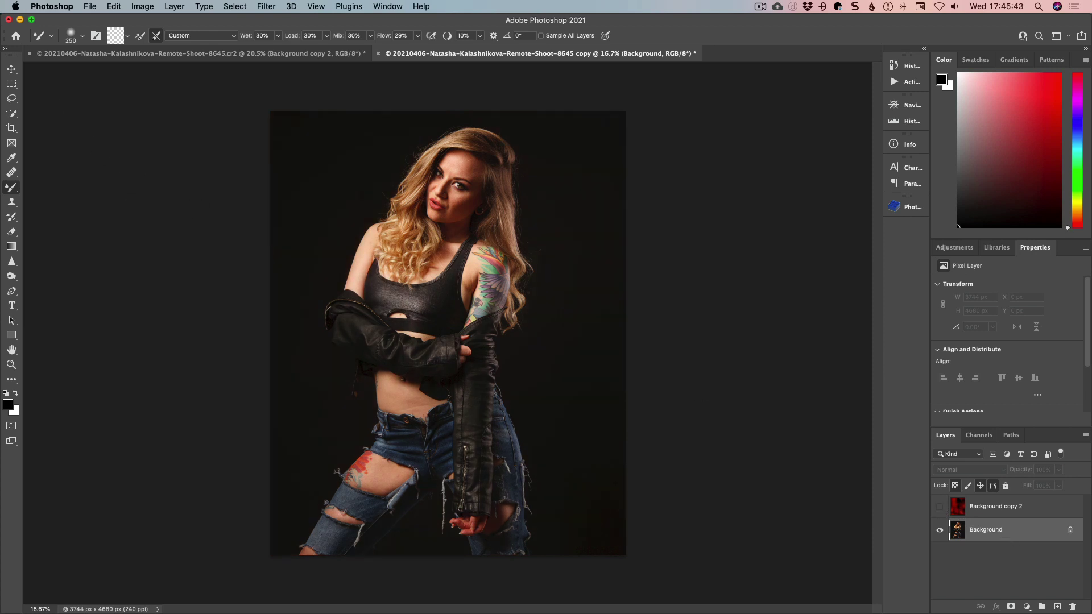
Step: Select the model with Select Subject and give the re-shown Background copy 2 an inverted mask from it
left_click(13, 116)
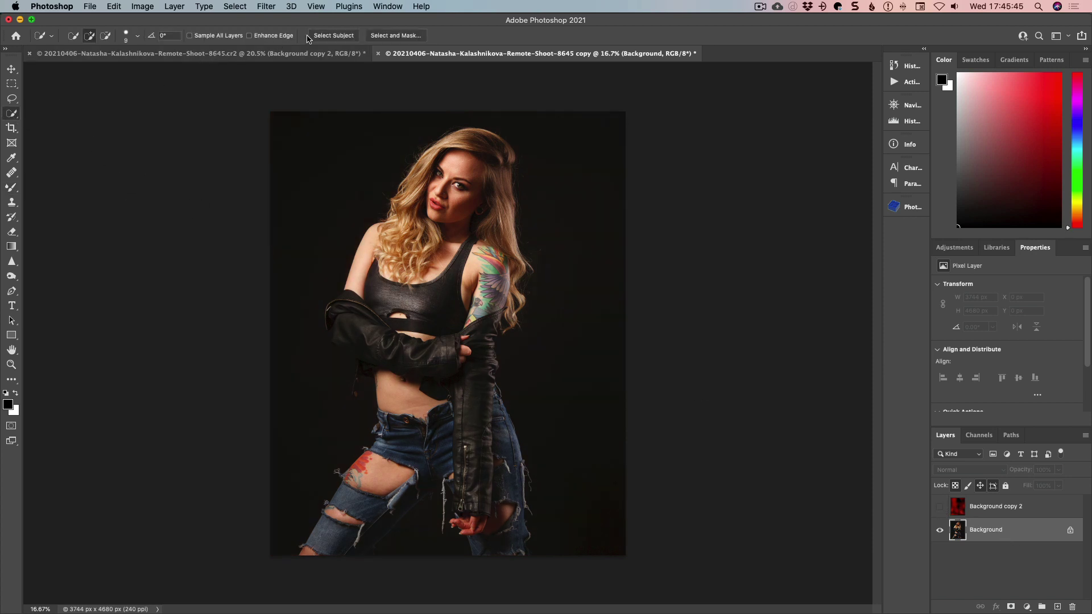
left_click(334, 35)
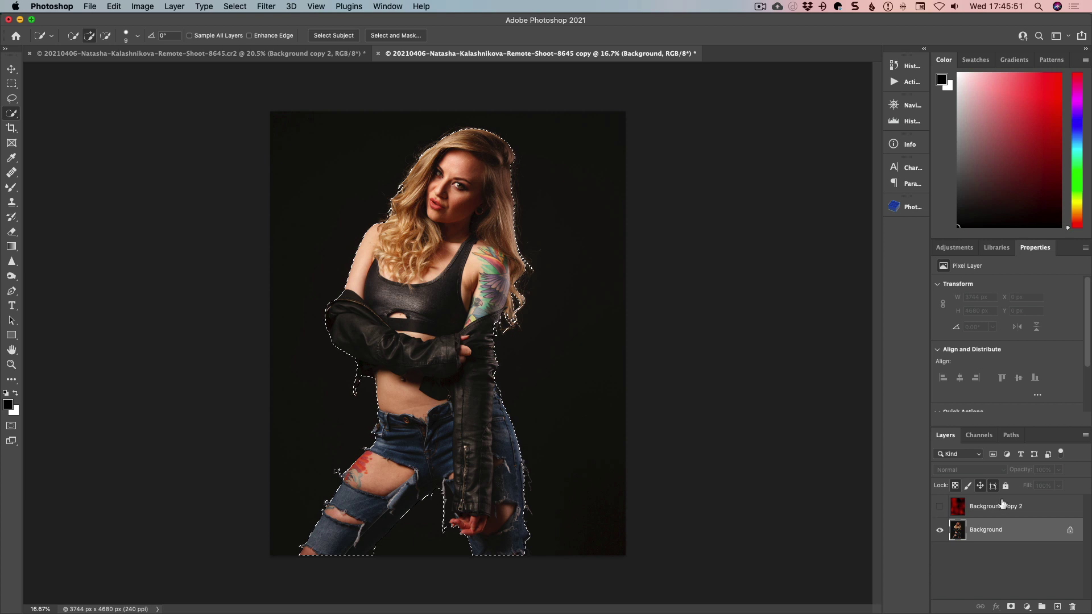
left_click(940, 506)
left_click(995, 506)
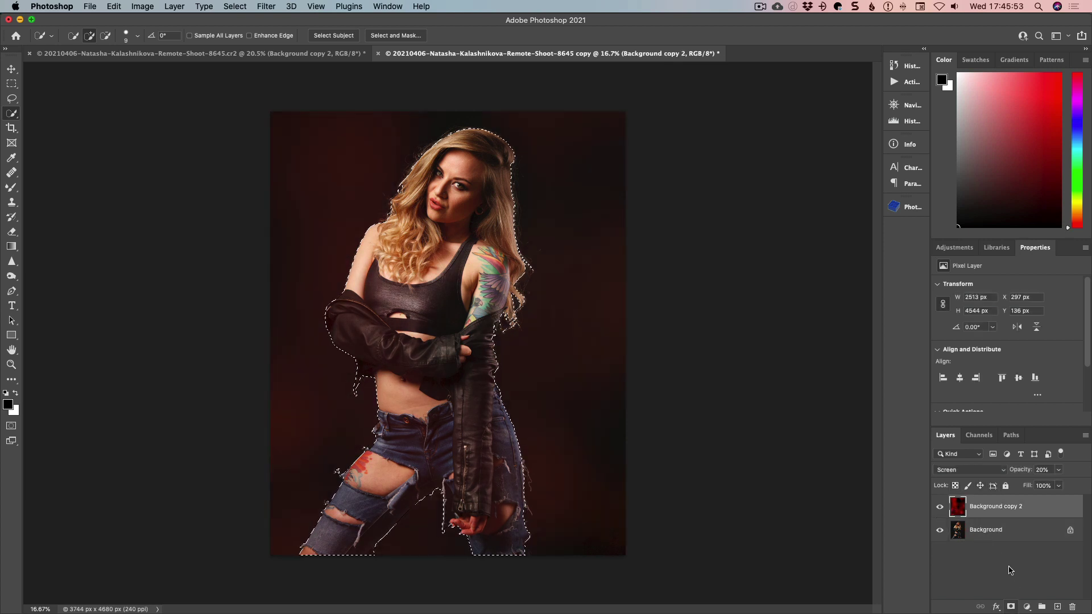
left_click(1010, 607)
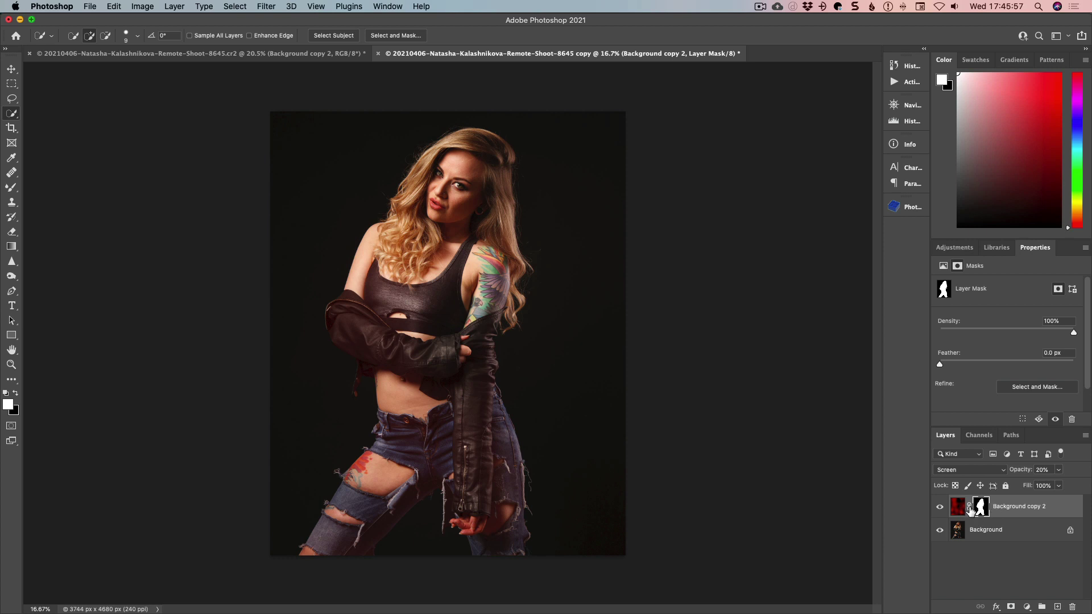
key("super")
key("super+i")
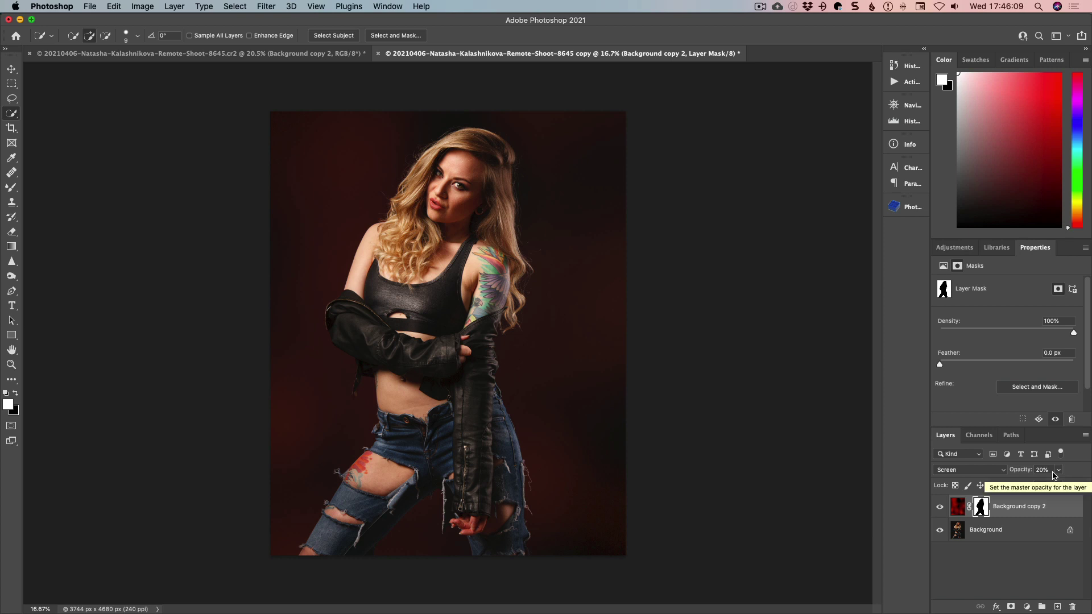
Step: Raise Background copy 2 to about 53% opacity, then duplicate it as an unmasked Background copy 3
left_click(1059, 471)
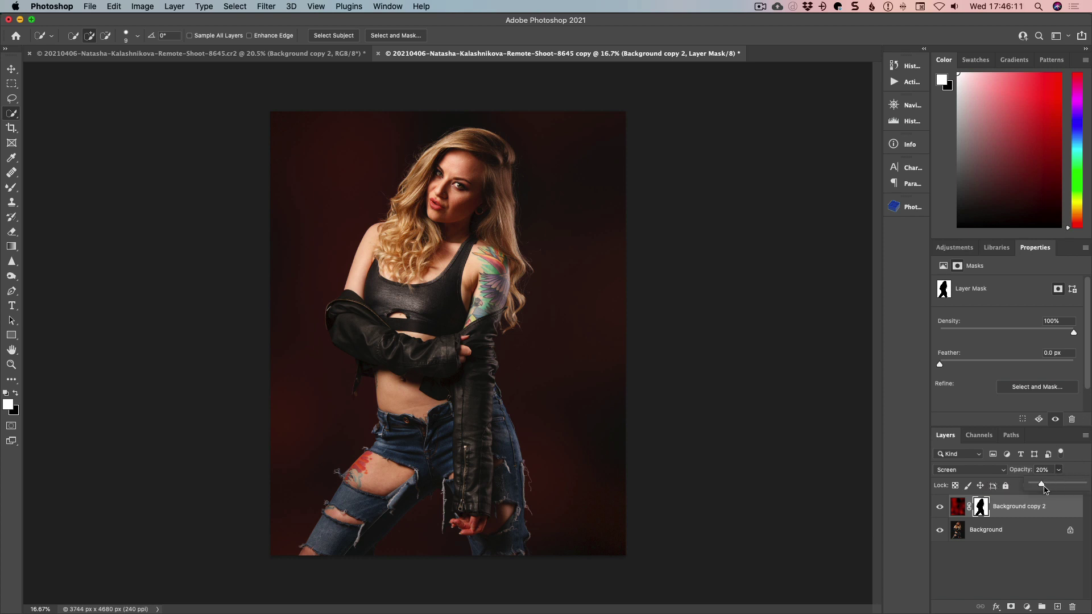
mouse_move(1044, 487)
left_mouse_down()
mouse_move(1079, 488)
mouse_move(1044, 486)
mouse_move(1061, 485)
left_mouse_up()
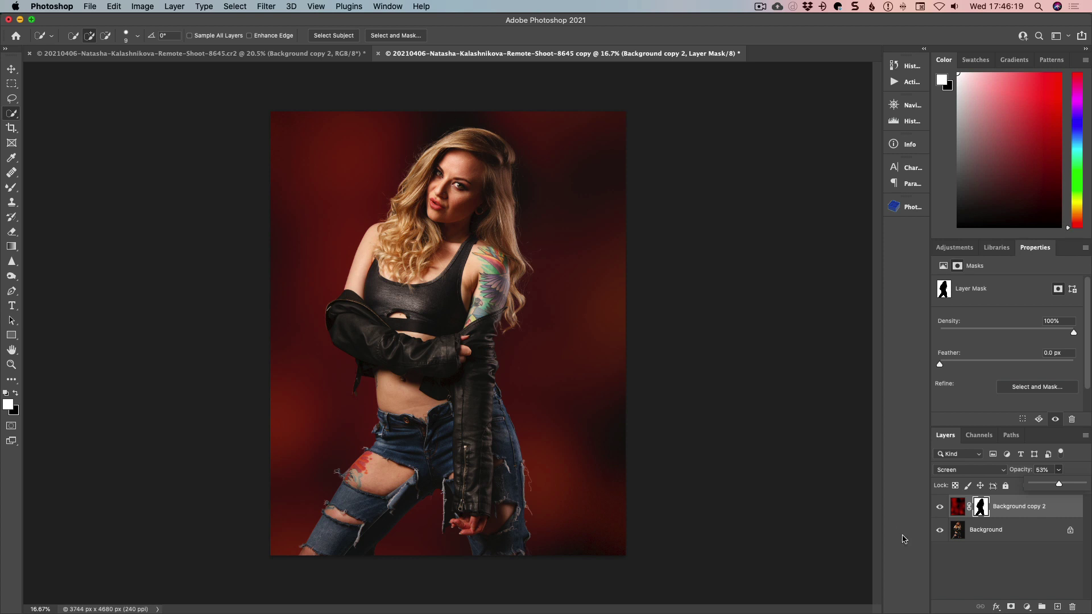
left_click_drag(967, 512, 1058, 607)
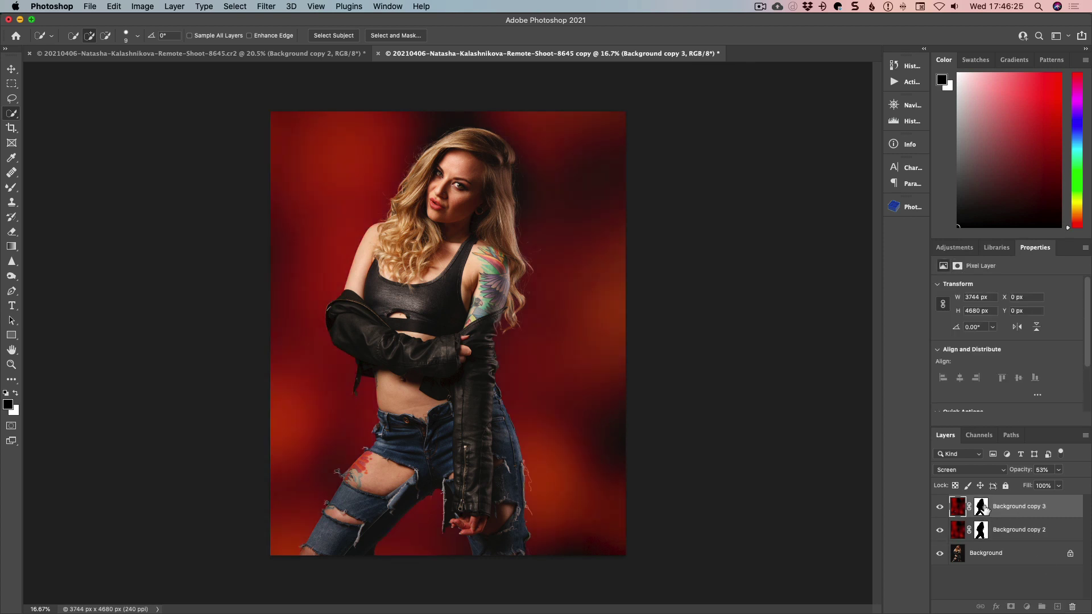
left_click_drag(981, 507, 1072, 606)
left_click(509, 212)
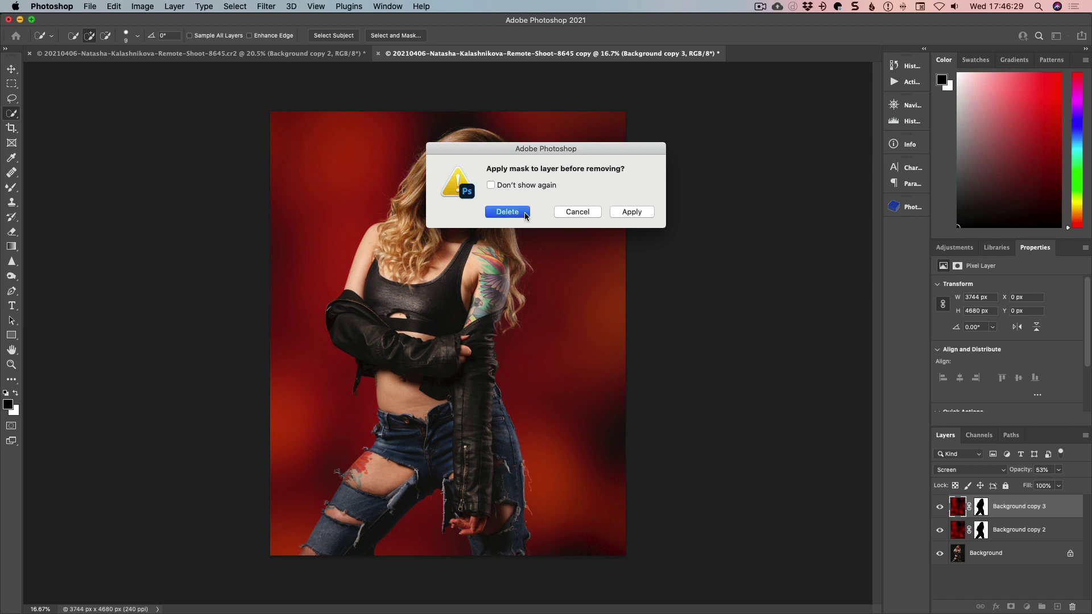
Step: Lower Background copy 3 to 10% opacity and Background copy 2 to about 27%
left_click(1059, 469)
mouse_move(1058, 484)
left_mouse_down()
mouse_move(1023, 488)
mouse_move(1037, 485)
left_mouse_up()
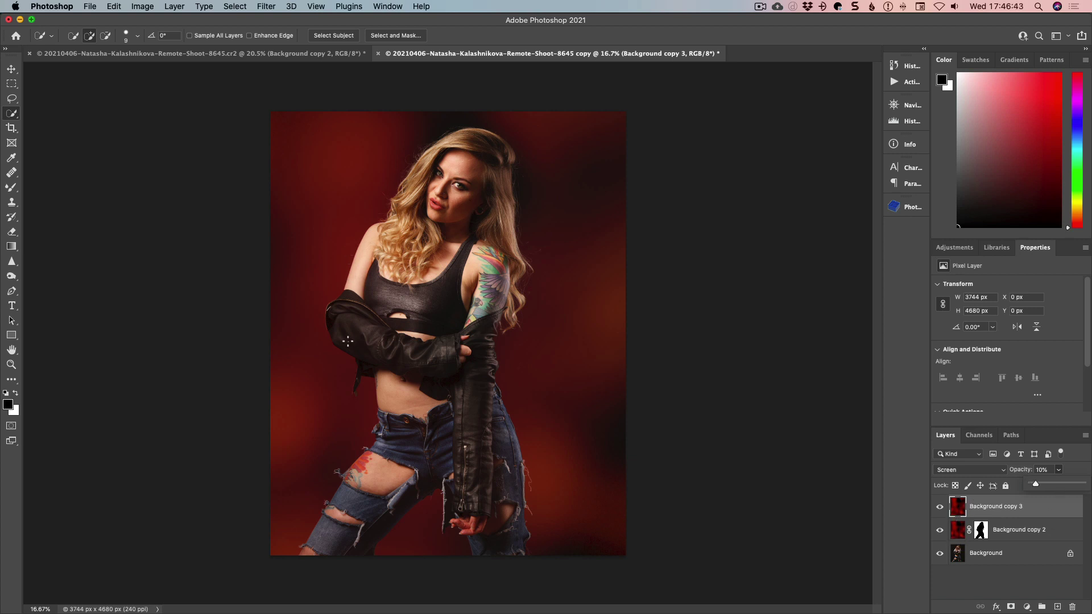
left_click(960, 532)
left_click(1058, 470)
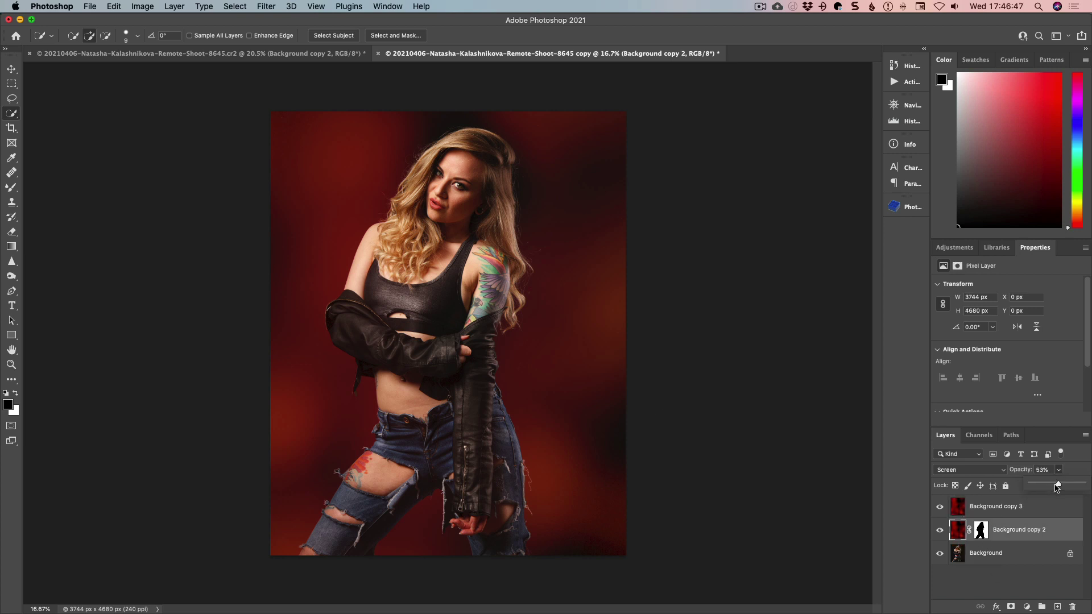
left_click_drag(1056, 487, 1045, 489)
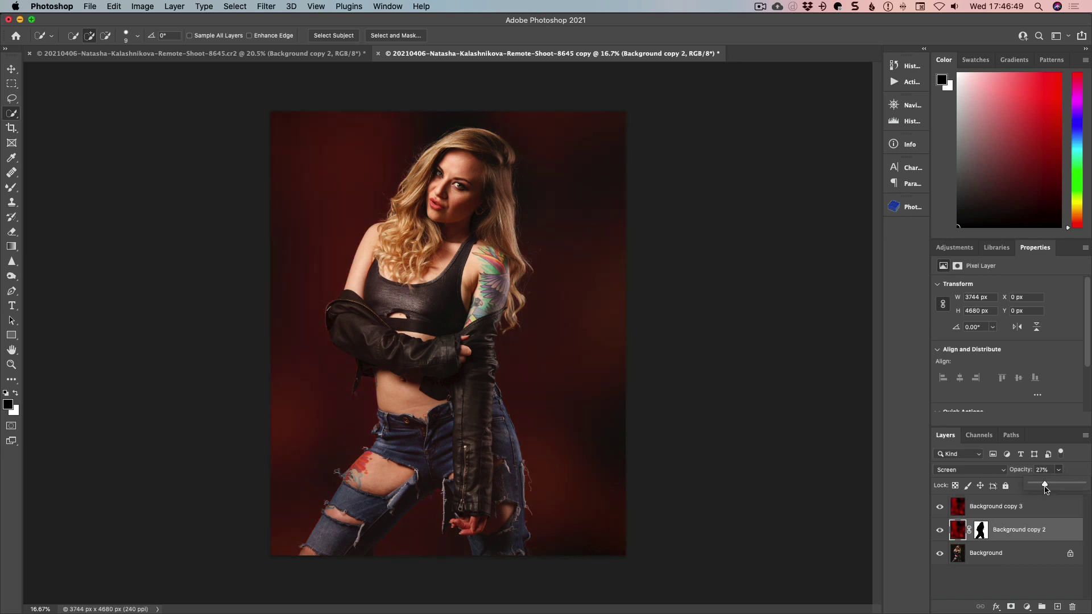